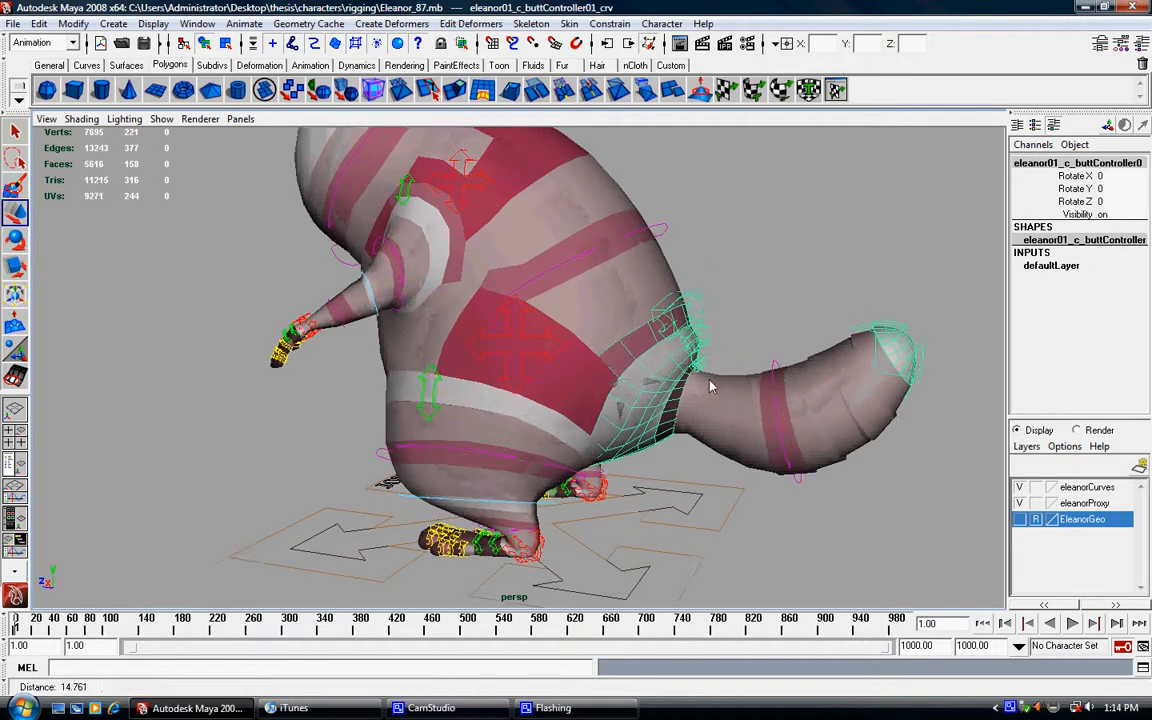
Examine the butt controller curves near the tail base by selecting them and viewing the full character
alt+middle_drag(709, 386, 590, 405)
alt+right_drag(590, 405, 645, 350)
click(624, 328)
alt+drag(624, 328, 612, 290)
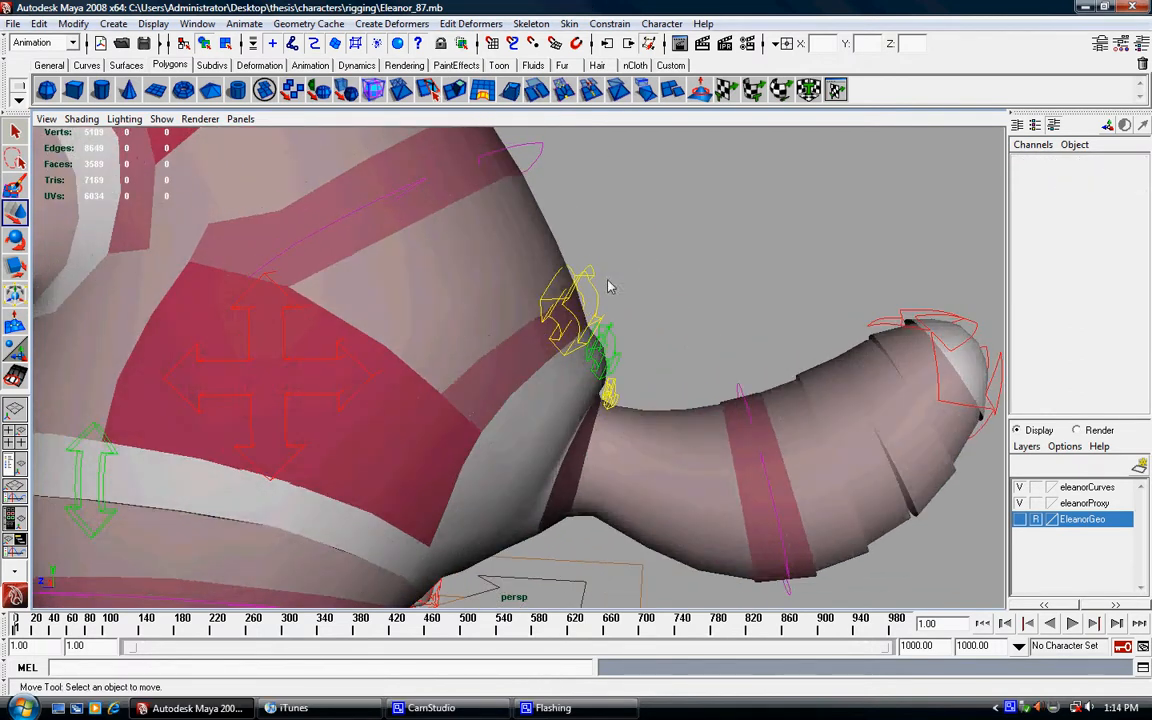
click(615, 320)
alt+drag(640, 345, 633, 381)
alt+right_drag(633, 381, 618, 350)
alt+drag(617, 350, 635, 342)
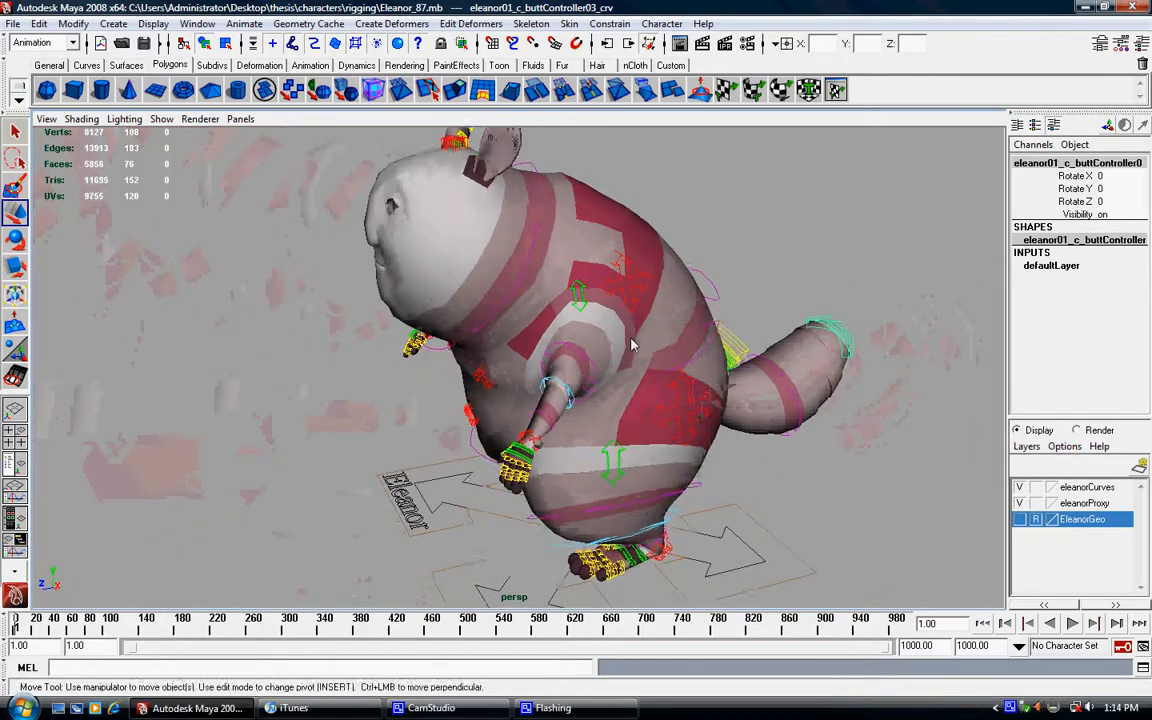
alt+right_drag(635, 342, 604, 355)
alt+middle_drag(604, 355, 597, 408)
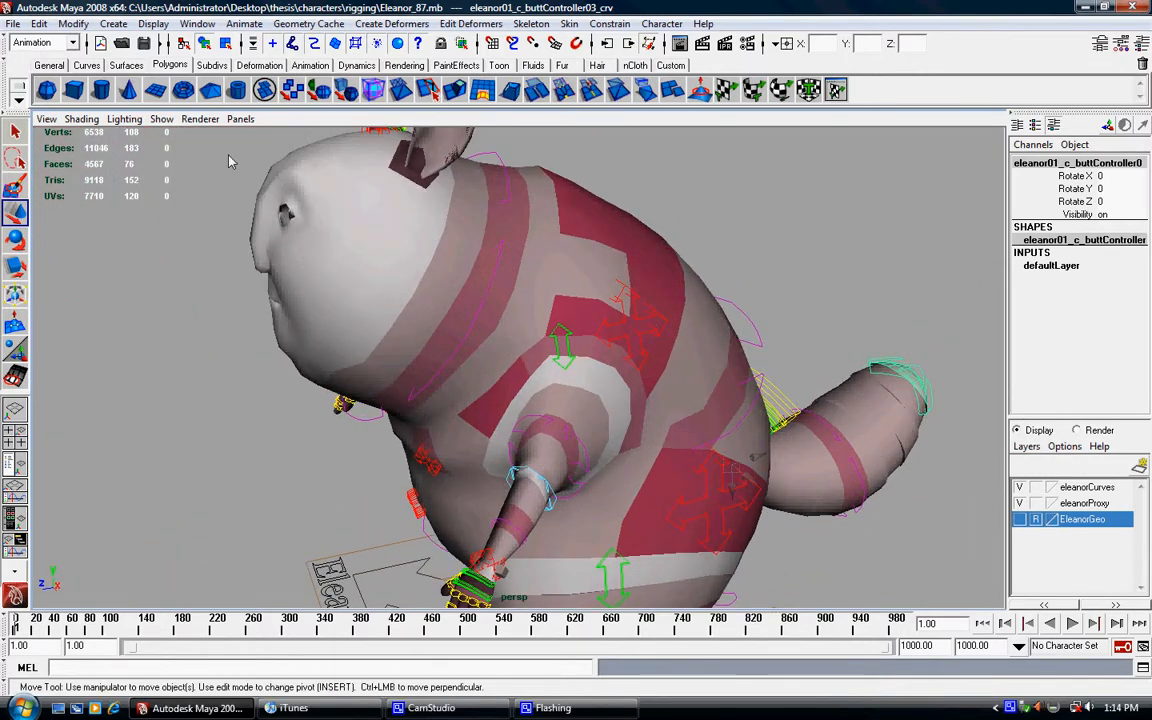
Hide the control curves in the perspective view, leaving the proxy geometry displayed
click(161, 118)
click(165, 211)
alt+drag(696, 287, 685, 297)
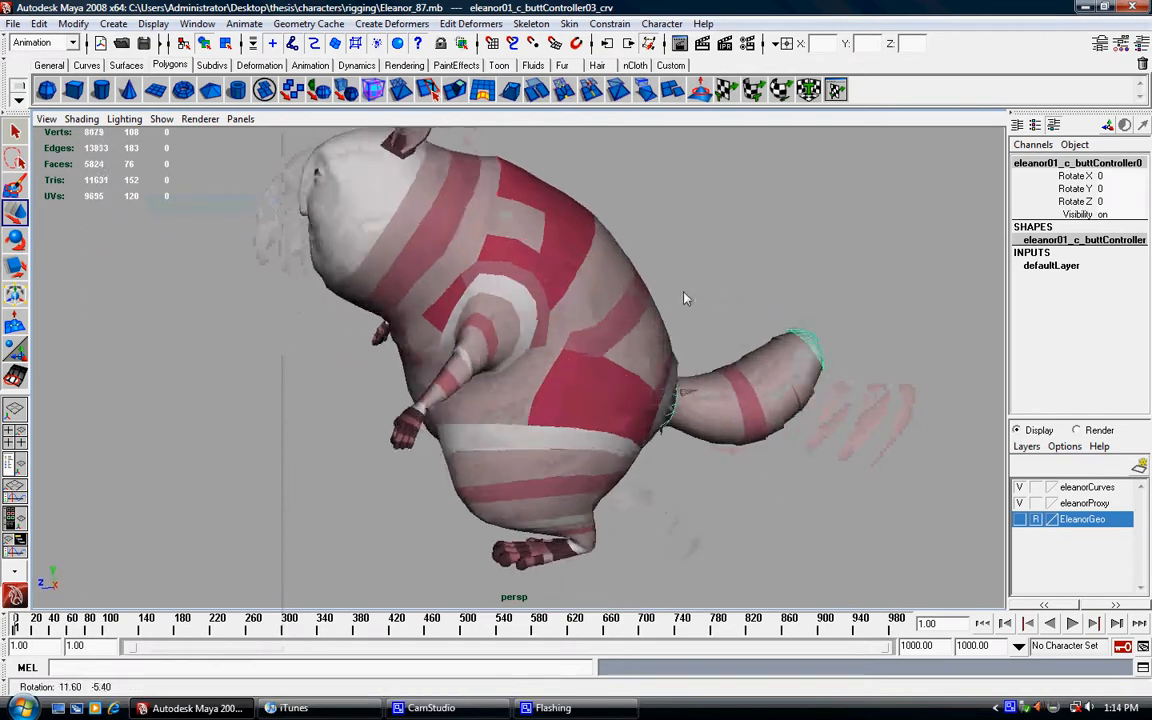
alt+right_drag(685, 298, 758, 324)
alt+middle_drag(758, 324, 671, 290)
Select the tail tip proxy control on the character
click(671, 290)
alt+middle_drag(732, 361, 645, 323)
alt+right_drag(645, 323, 600, 312)
click(669, 346)
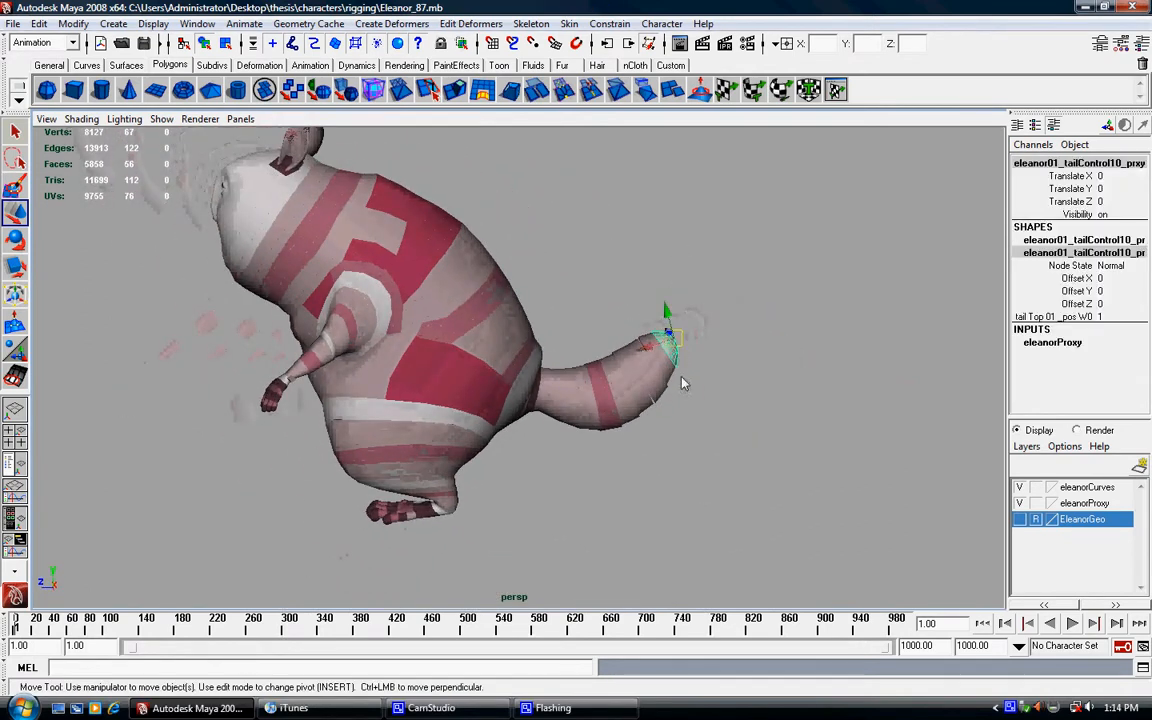
Select the left heel proxy control and highlight its Heel and Ball channels for inspection
alt+drag(704, 363, 500, 396)
alt+right_drag(500, 394, 525, 358)
alt+middle_drag(525, 358, 590, 314)
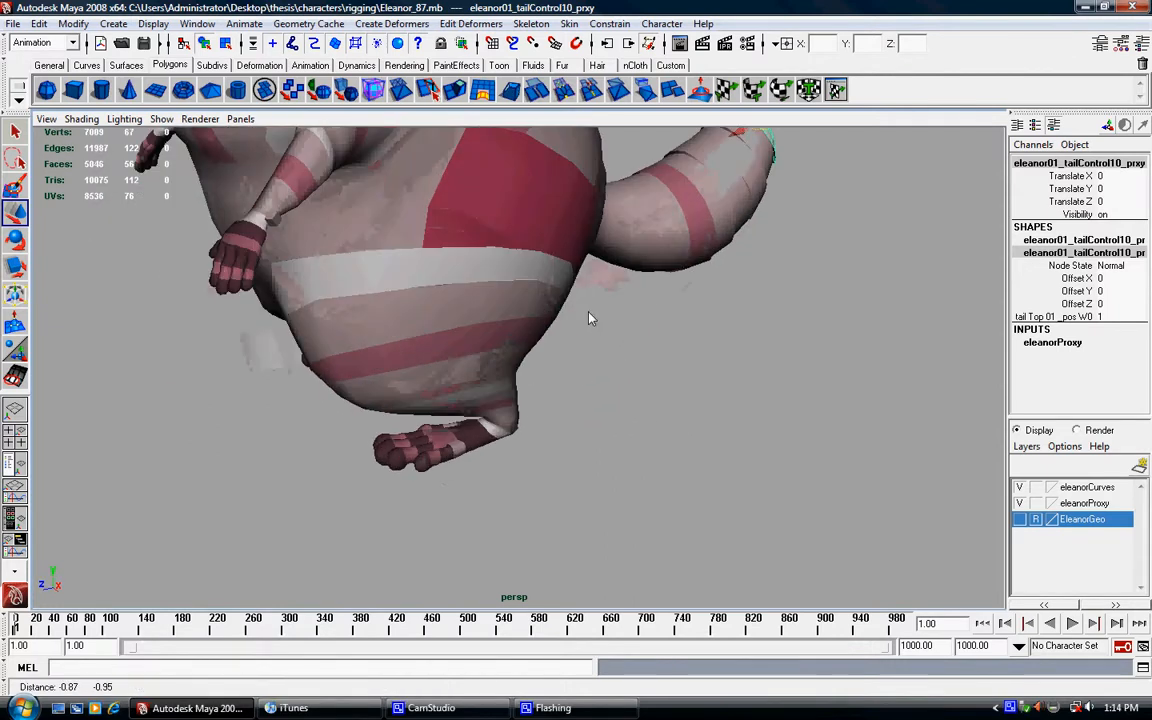
alt+right_drag(590, 314, 575, 470)
alt+middle_drag(575, 470, 567, 416)
alt+drag(567, 416, 587, 426)
click(587, 426)
click(577, 426)
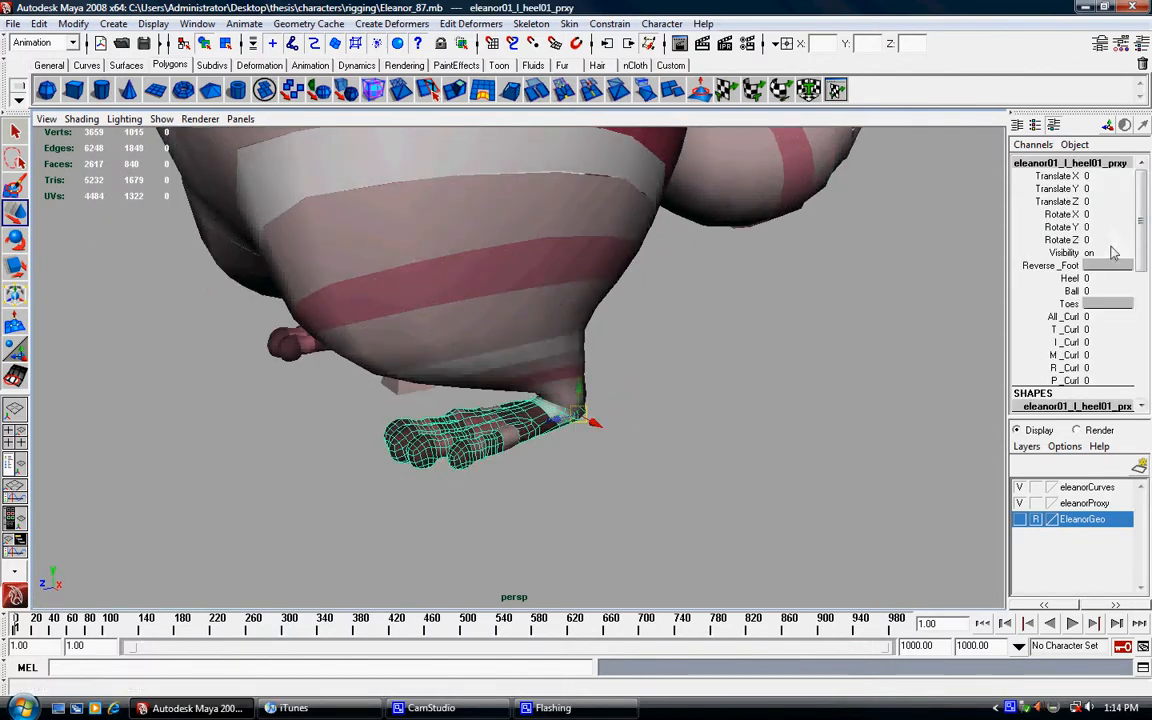
drag(1070, 279, 1072, 291)
middle_drag(800, 380, 588, 391)
alt+right_drag(588, 391, 570, 402)
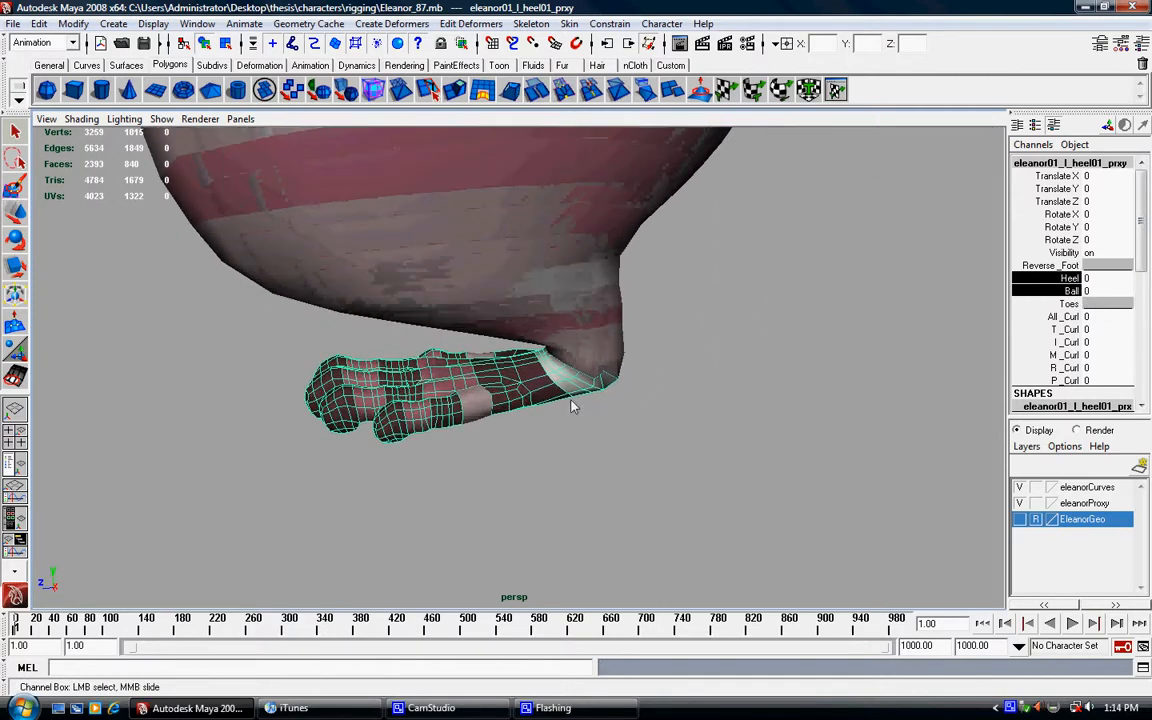
Examine the left foot and pinky toe proxies by selecting them in turn with the Rotate tool active
key(w)
click(450, 390)
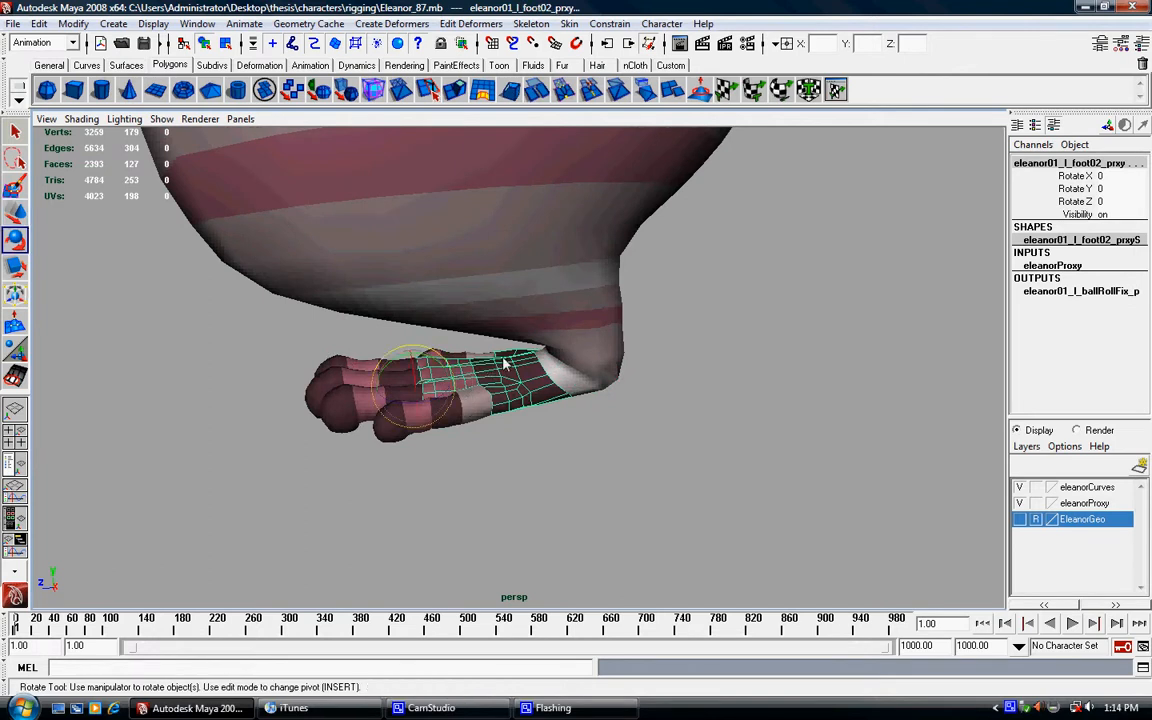
drag(443, 368, 542, 416)
click(492, 432)
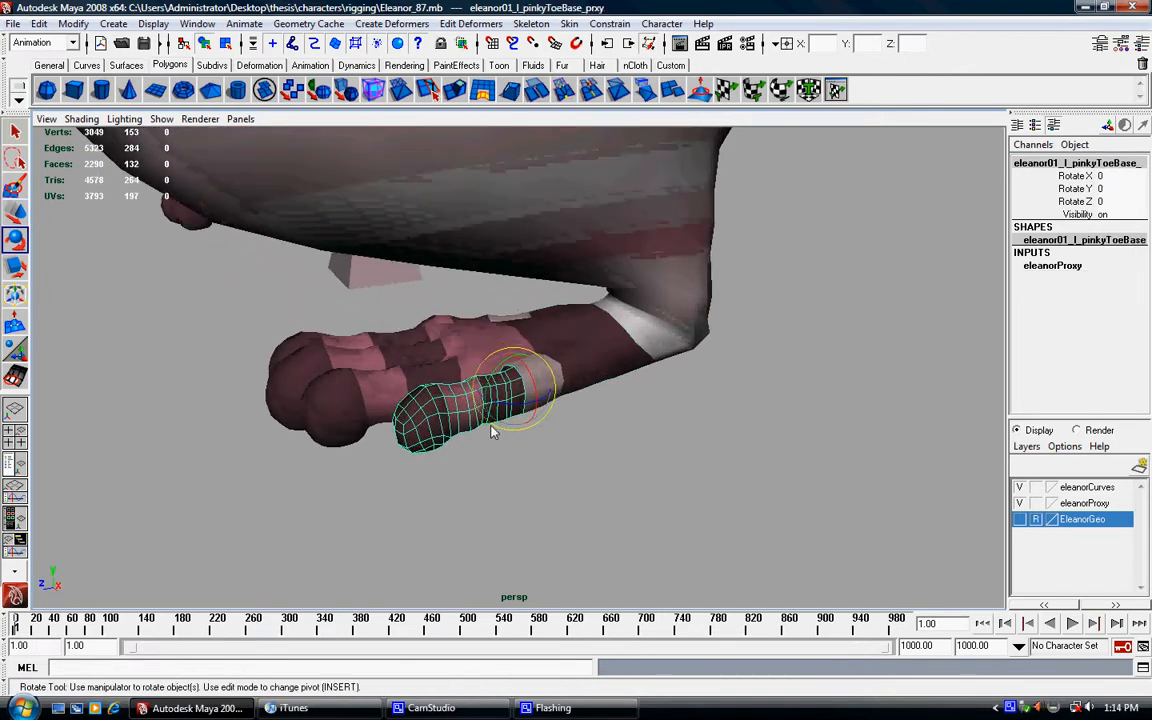
click(428, 428)
drag(425, 425, 635, 427)
Set All_Curl to 7.4 on the left heel proxy and check the selectable index toe segments
click(735, 350)
alt+drag(735, 350, 790, 340)
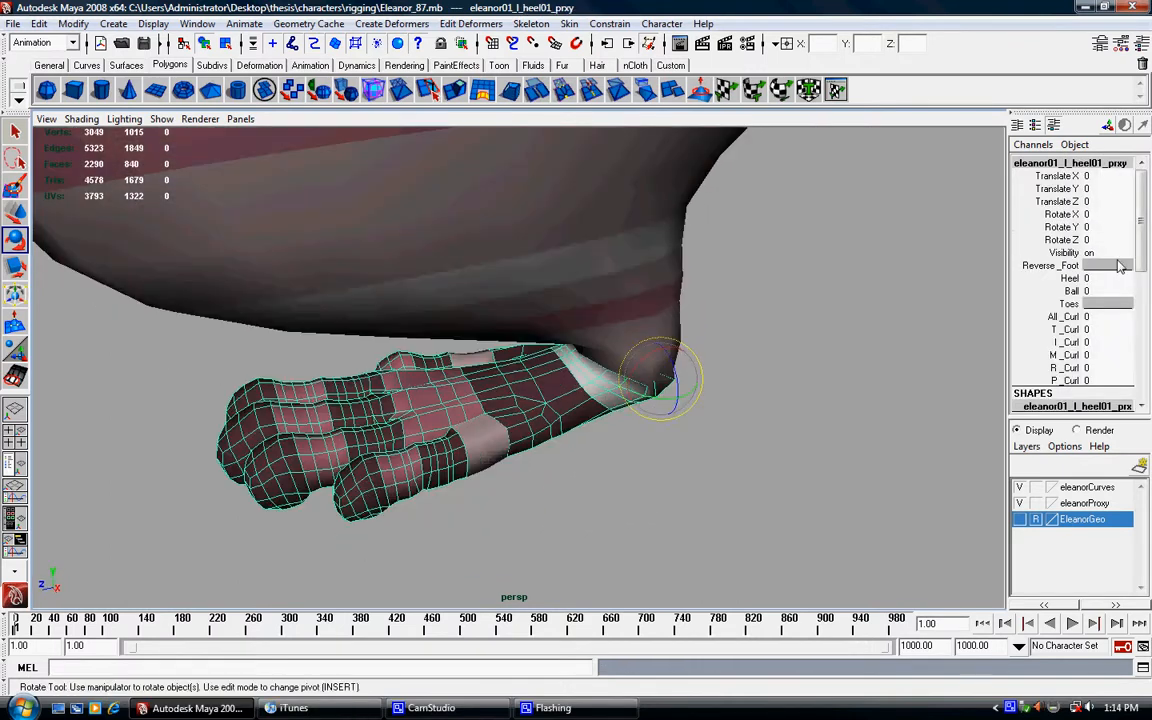
middle_drag(815, 332, 733, 355)
alt+drag(733, 355, 627, 372)
click(627, 370)
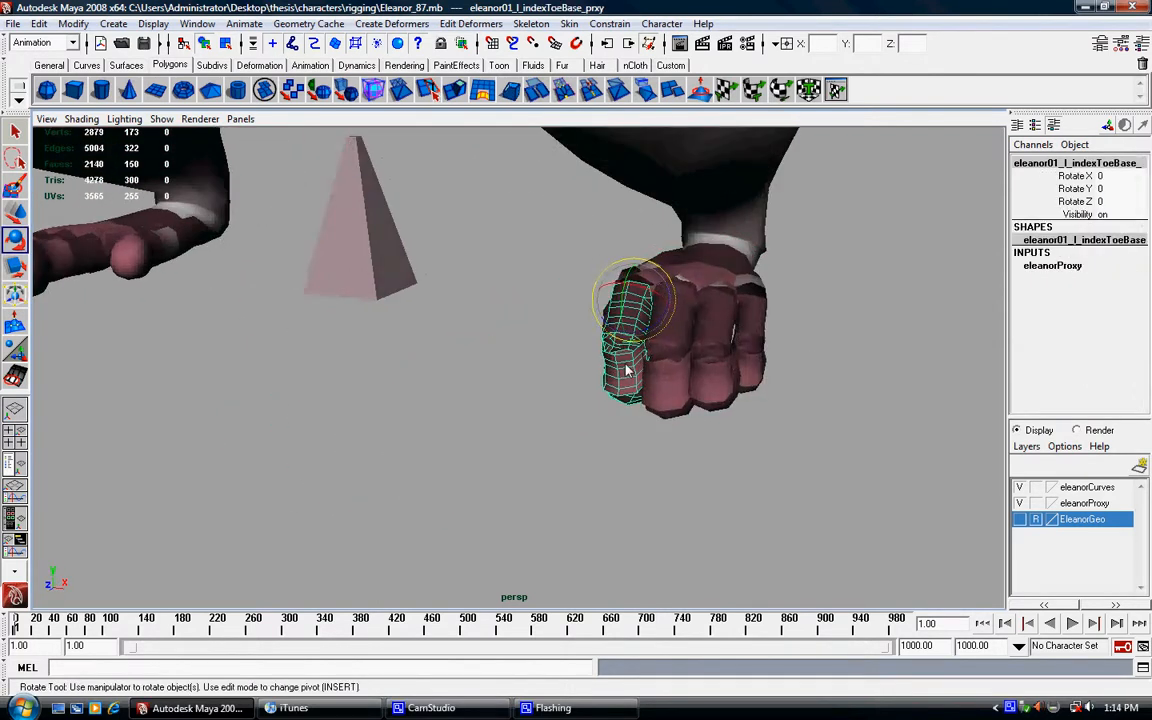
alt+drag(622, 425, 518, 374)
key(z)
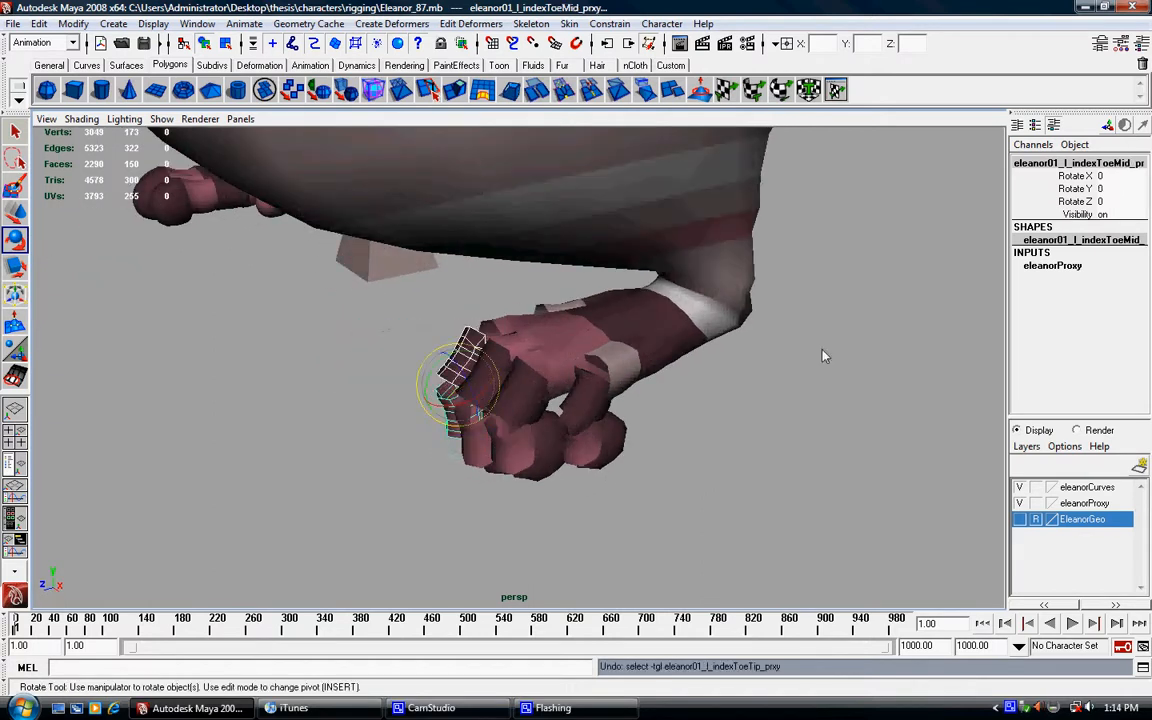
Set the left heel proxy's I_Curl to -10 and rotate the index toe tip about 27.7 degrees in Y
click(688, 348)
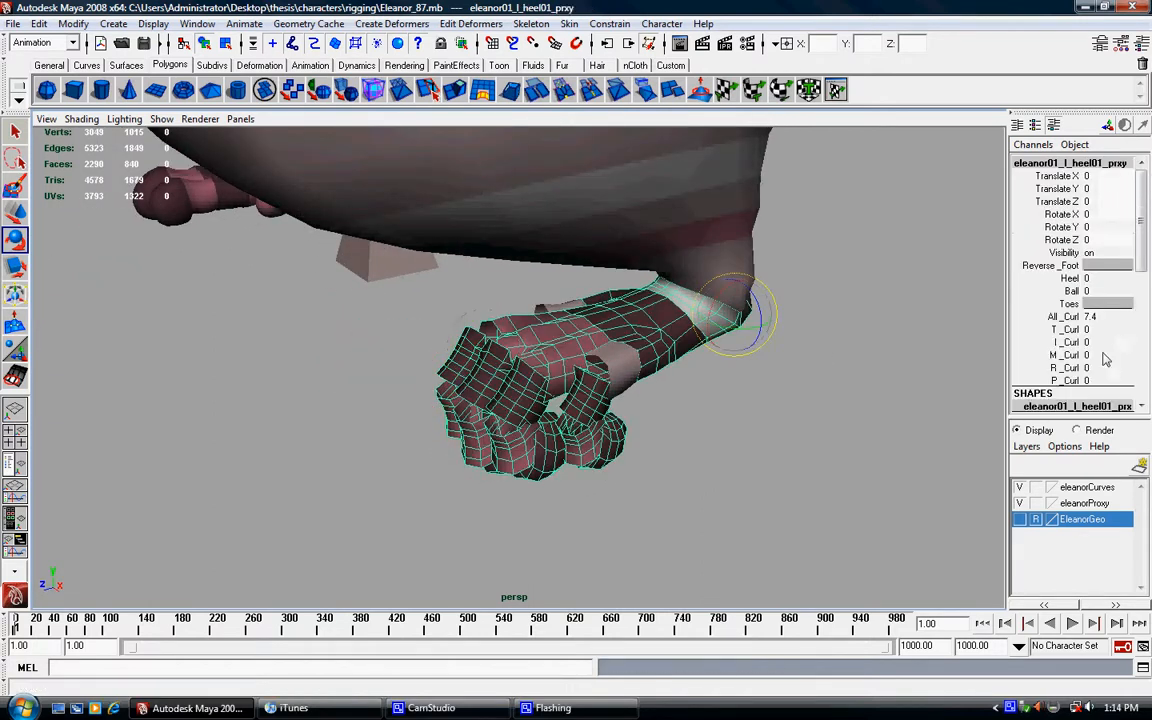
click(1066, 342)
alt+drag(690, 390, 500, 362)
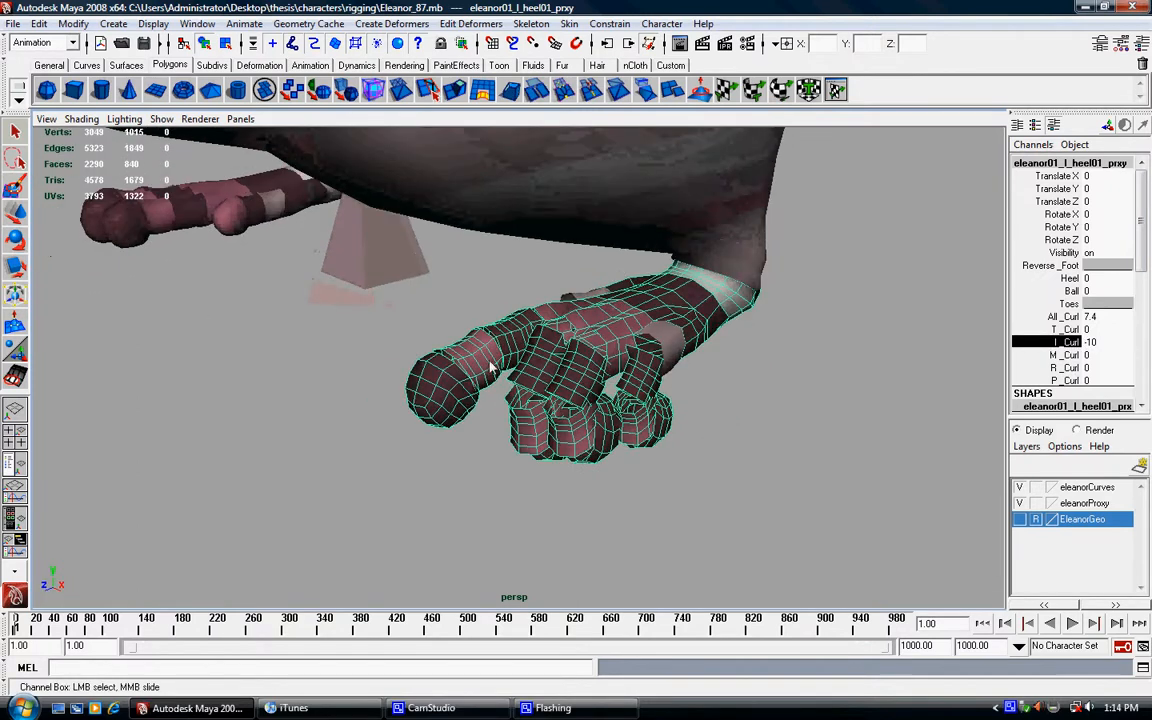
click(461, 370)
key(e)
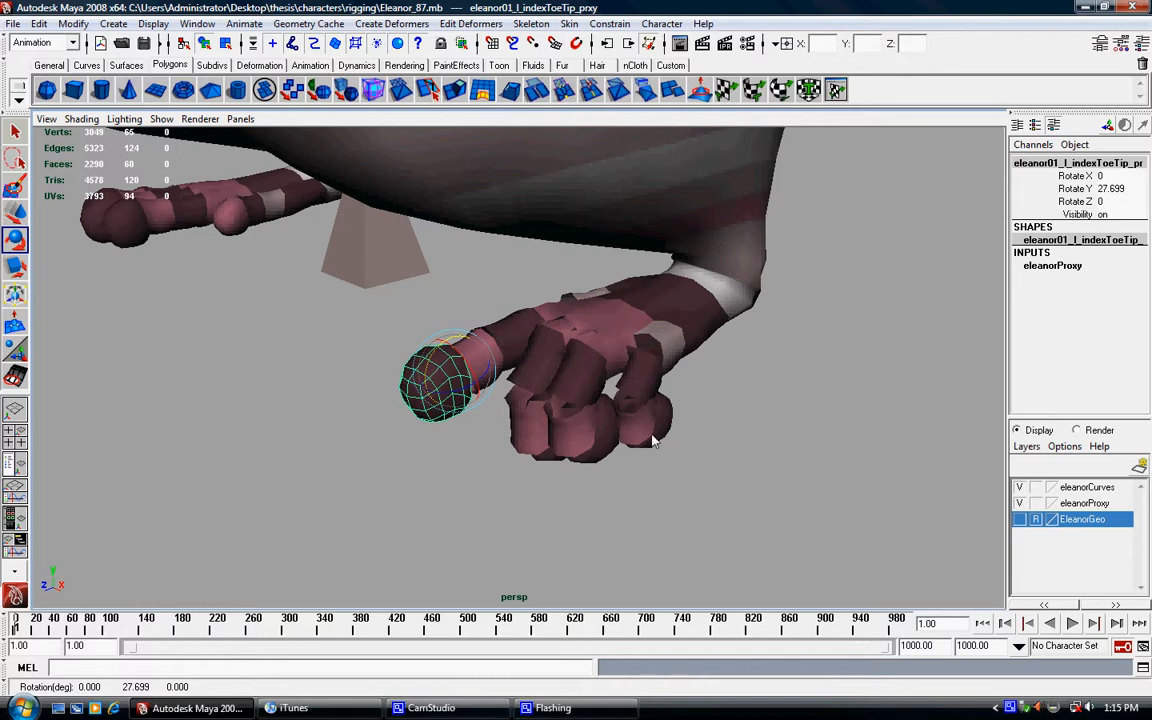
Undo the index toe tip rotation and the toe curl changes on the left foot
key(ctrl+z)
key(shift+z)
key(ctrl+z)
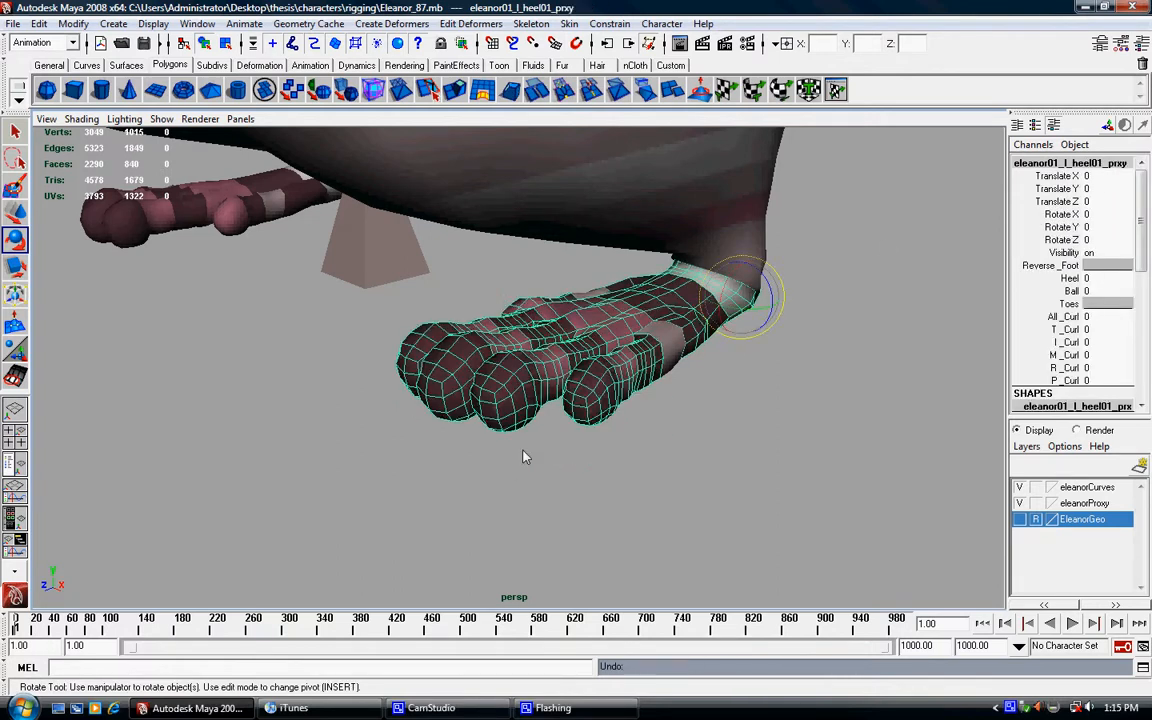
Stretch the left leg by moving the heel proxy to X 1.173, Y -2.558, Z -4.396
click(632, 398)
alt+drag(632, 398, 598, 509)
click(577, 443)
alt+middle_drag(592, 490, 605, 471)
drag(587, 403, 573, 440)
key(ctrl+z)
key(w)
alt+right_drag(573, 440, 568, 460)
alt+middle_drag(568, 460, 578, 416)
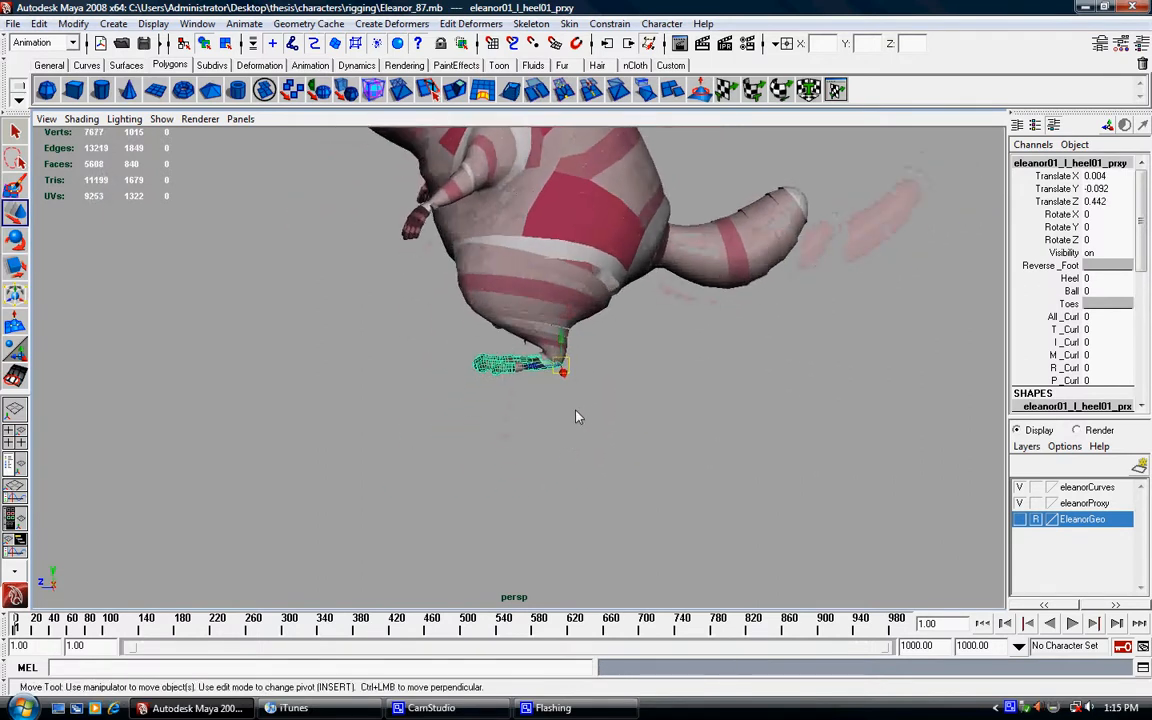
drag(584, 361, 805, 494)
alt+drag(741, 465, 706, 447)
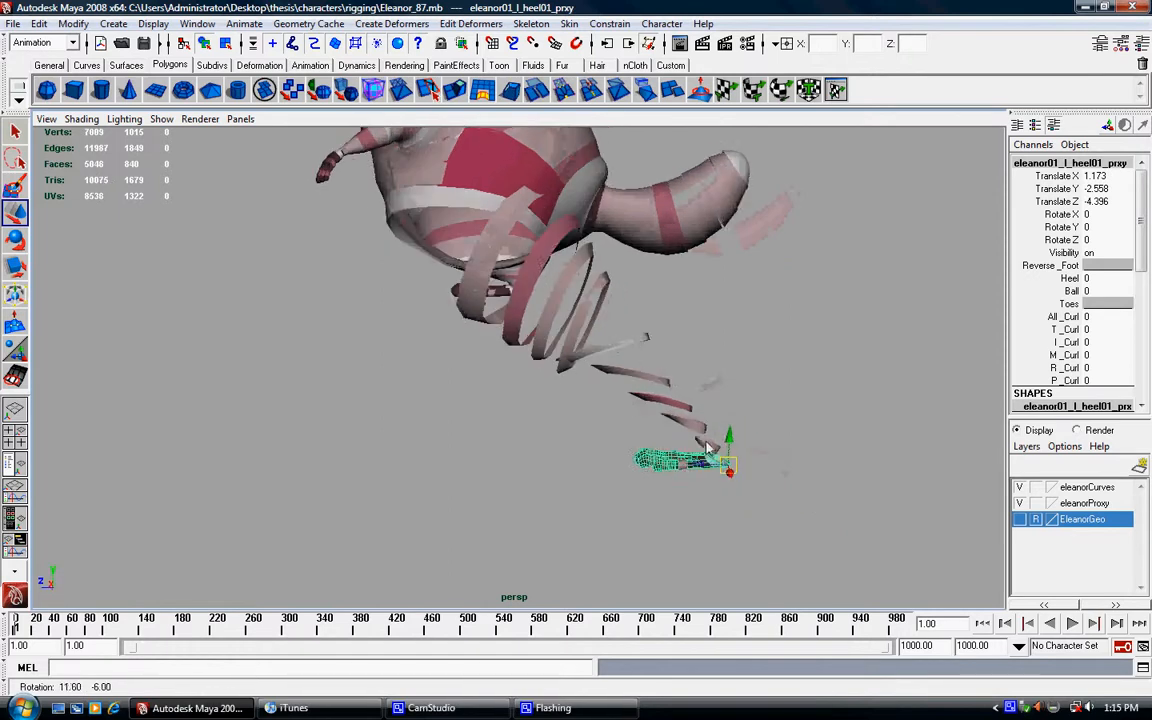
Bend the stretched leg by moving its ribbon proxies, placing legRbbn06 at X -0.229, Y 0.533, Z 2.089
click(620, 346)
drag(604, 342, 510, 422)
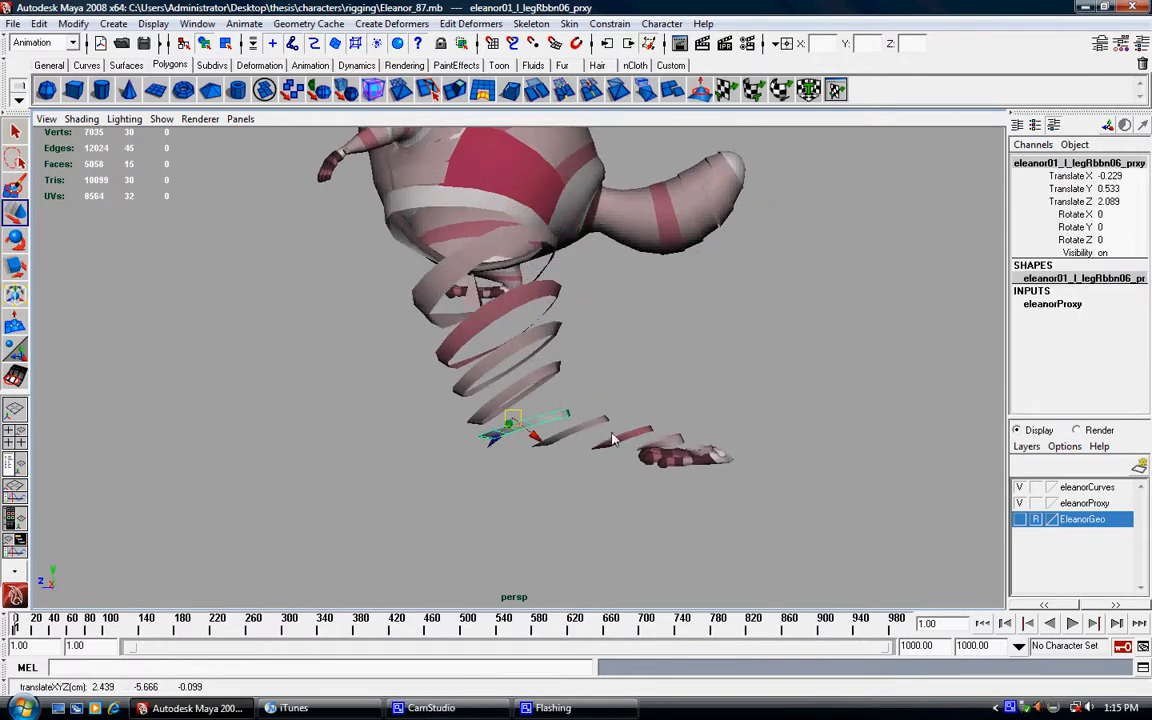
drag(471, 320, 427, 331)
alt+drag(606, 425, 555, 440)
alt+drag(432, 360, 518, 436)
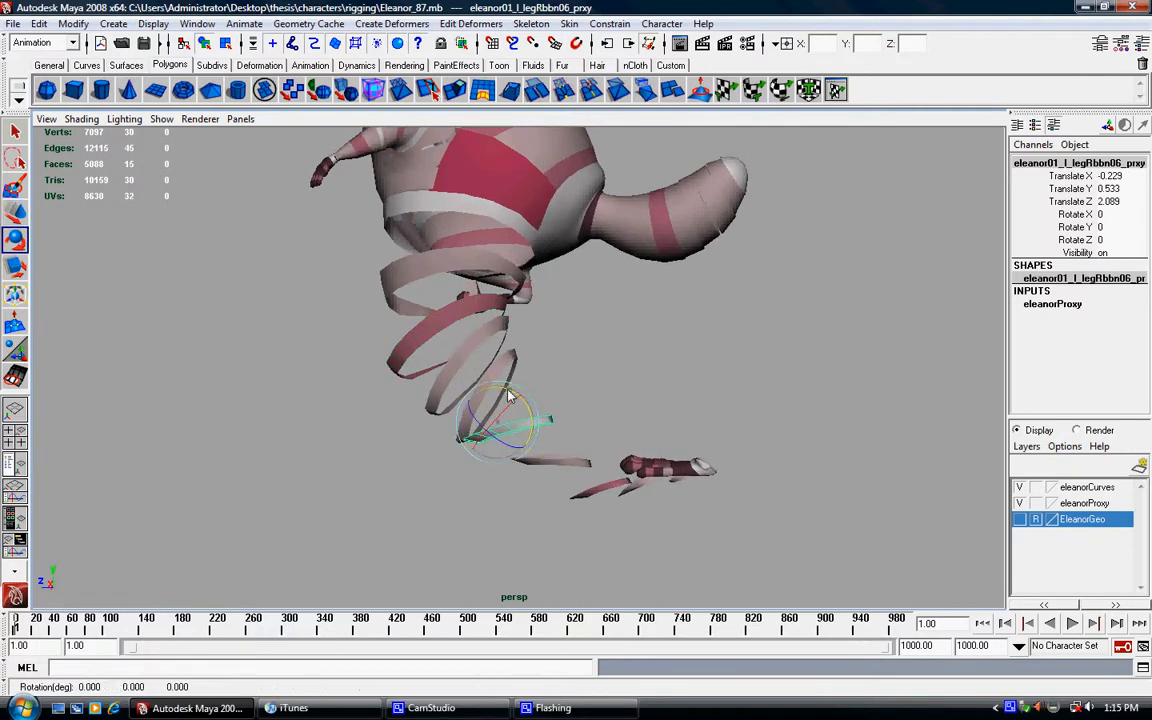
key(ctrl+z)
alt+drag(600, 412, 650, 430)
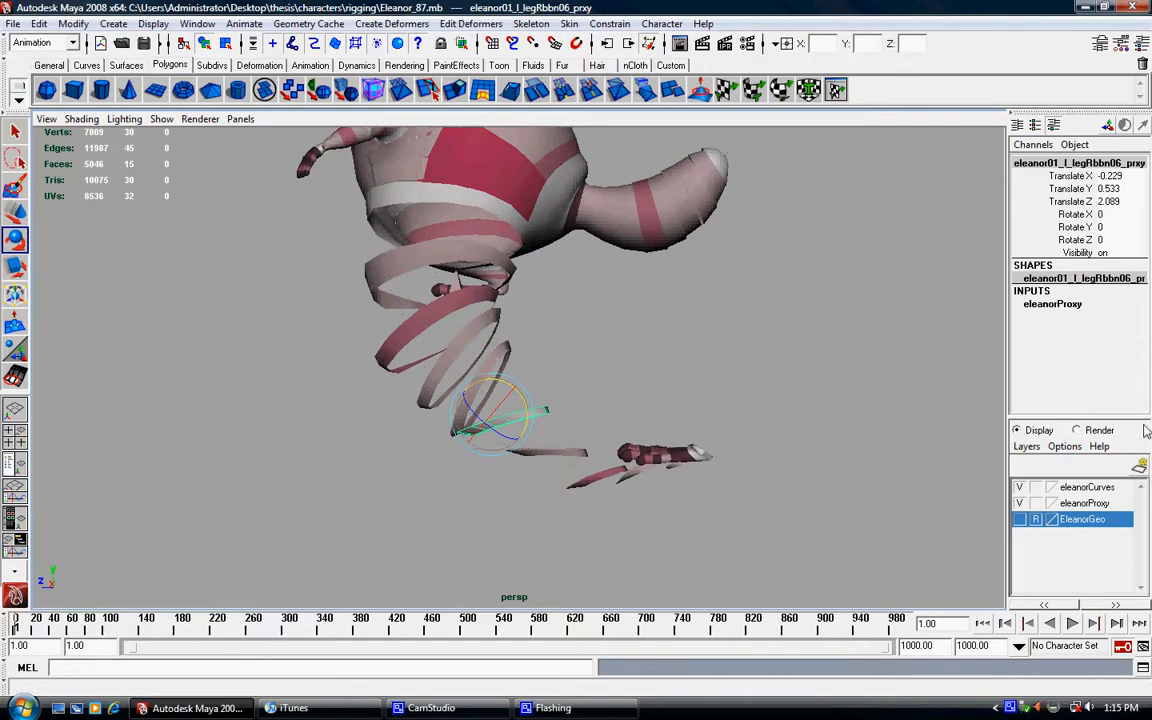
Show the EleanorGeo layer and inspect how the skin mesh follows the bent leg
click(1019, 519)
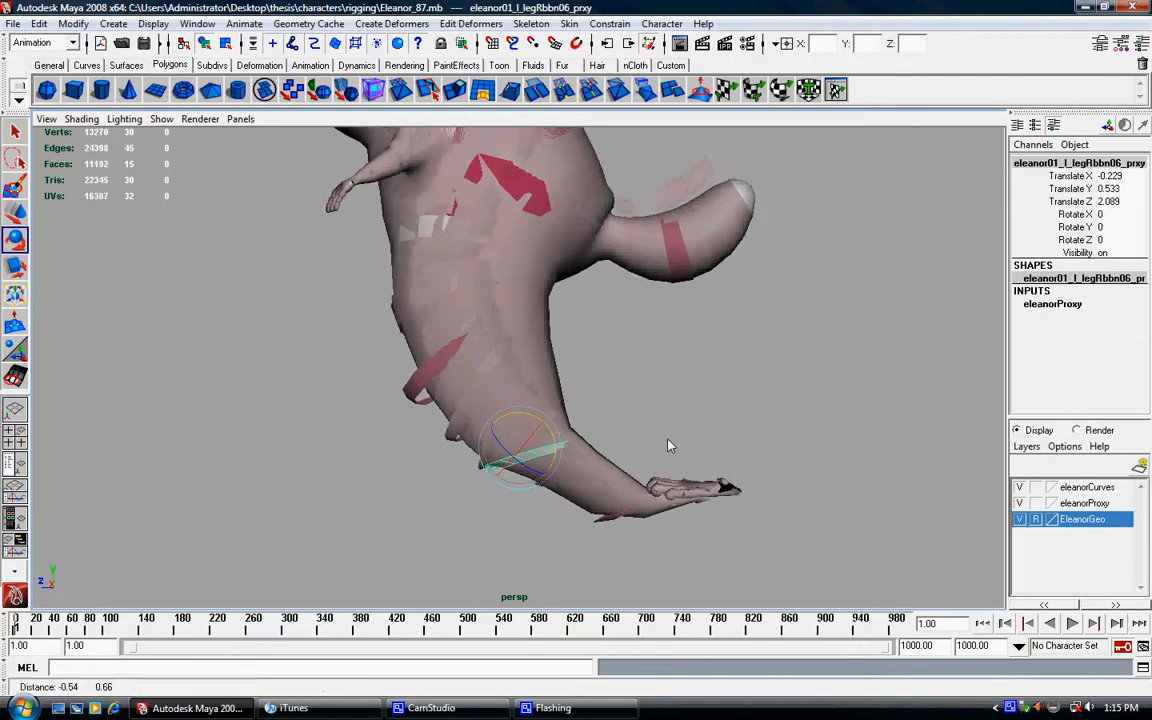
alt+drag(390, 374, 617, 460)
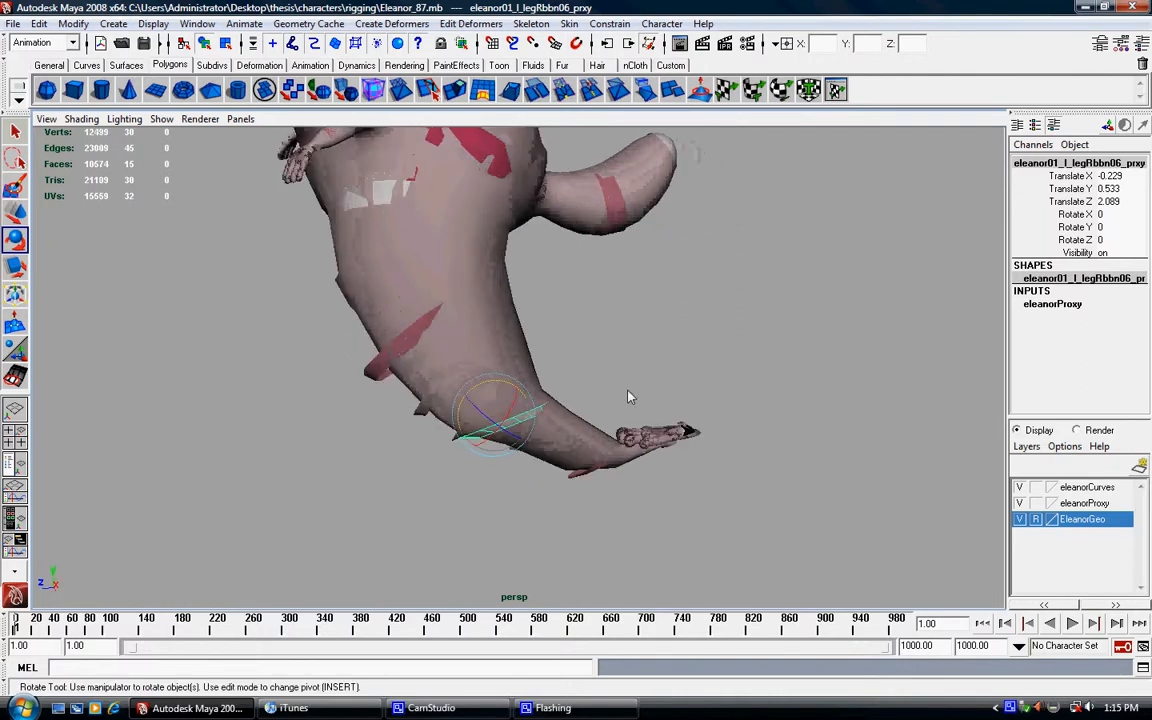
alt+drag(629, 397, 621, 430)
alt+middle_drag(680, 525, 604, 450)
Undo the geometry layer display, the leg ribbon moves and the left heel move
key(z)
key(z)
key(z)
key(z)
key(z)
key(z)
key(z)
key(z)
key(z)
key(z)
key(z)
key(z)
key(z)
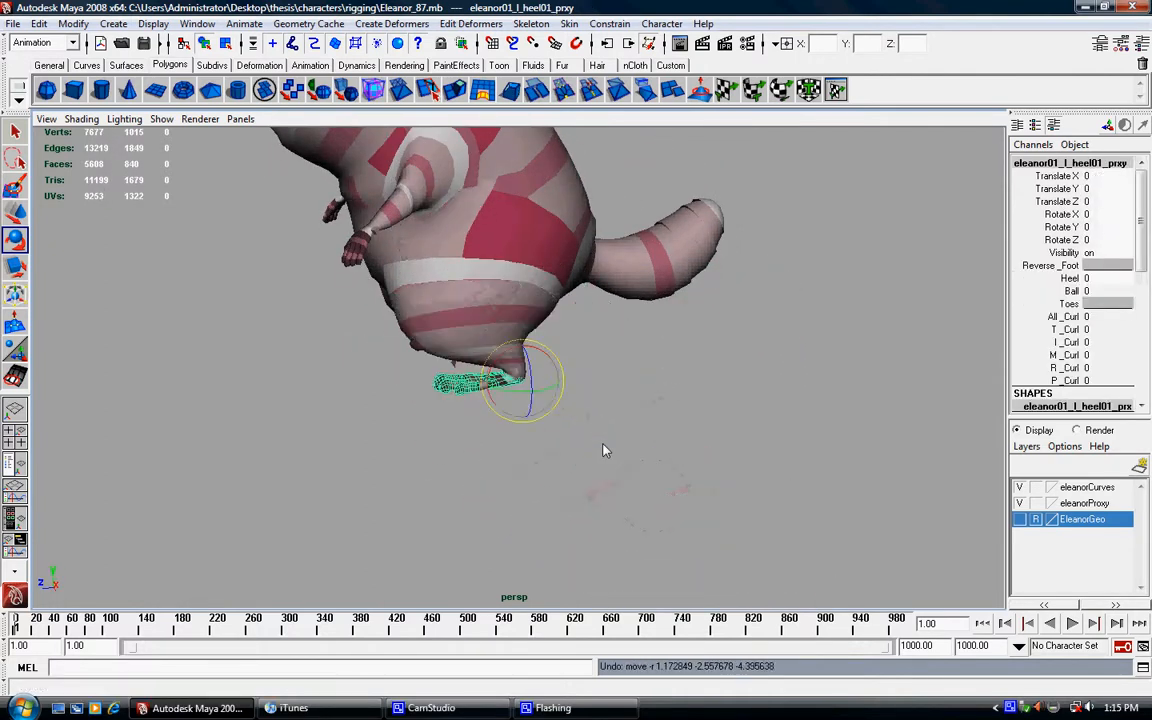
Select the root proxy control, set its Tail_Dynamics to 10 and play the timeline to preview the tail
alt+middle_drag(499, 312, 506, 432)
scroll(509, 400, up, 4)
alt+drag(506, 432, 922, 355)
click(484, 327)
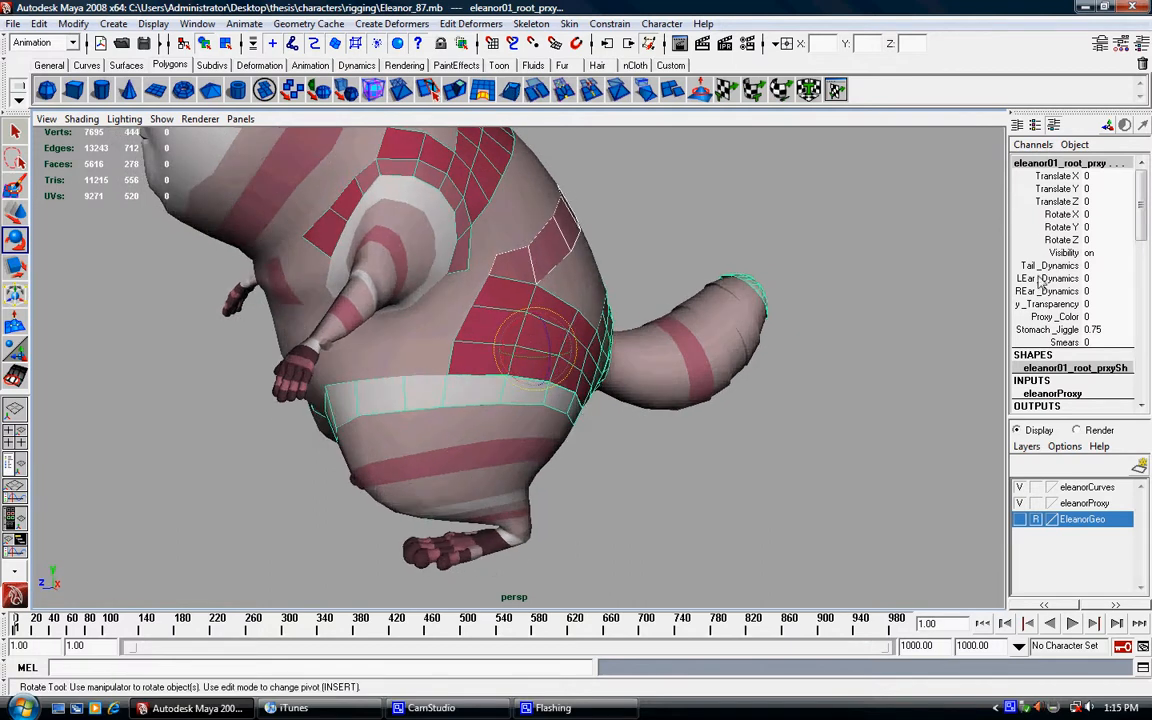
alt+drag(760, 360, 900, 353)
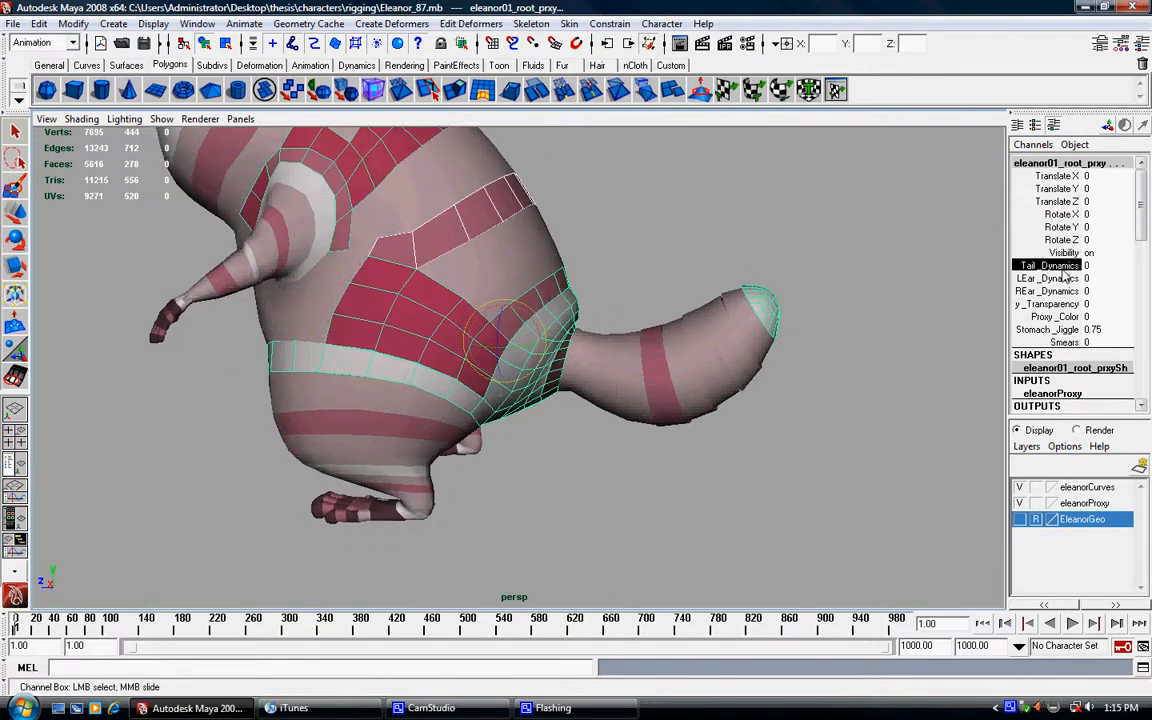
click(1072, 623)
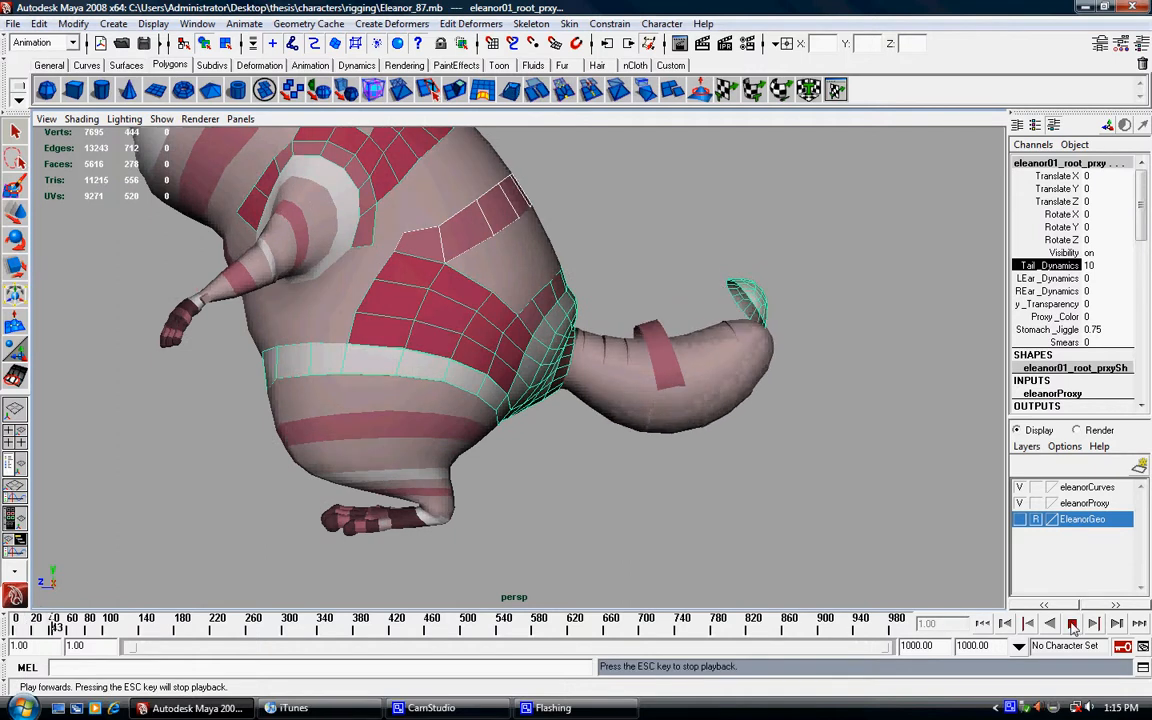
click(1072, 623)
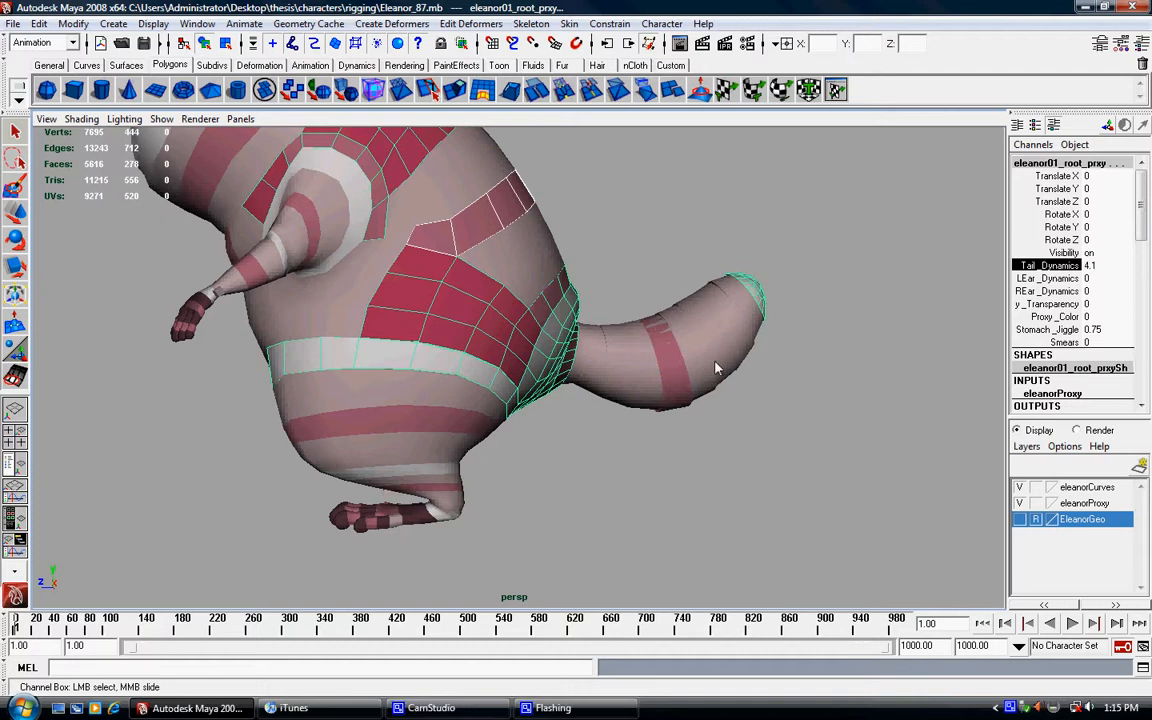
Lower the root proxy's Tail_Dynamics value and clear the selection
middle_drag(714, 361, 693, 361)
alt+drag(724, 356, 706, 322)
click(733, 297)
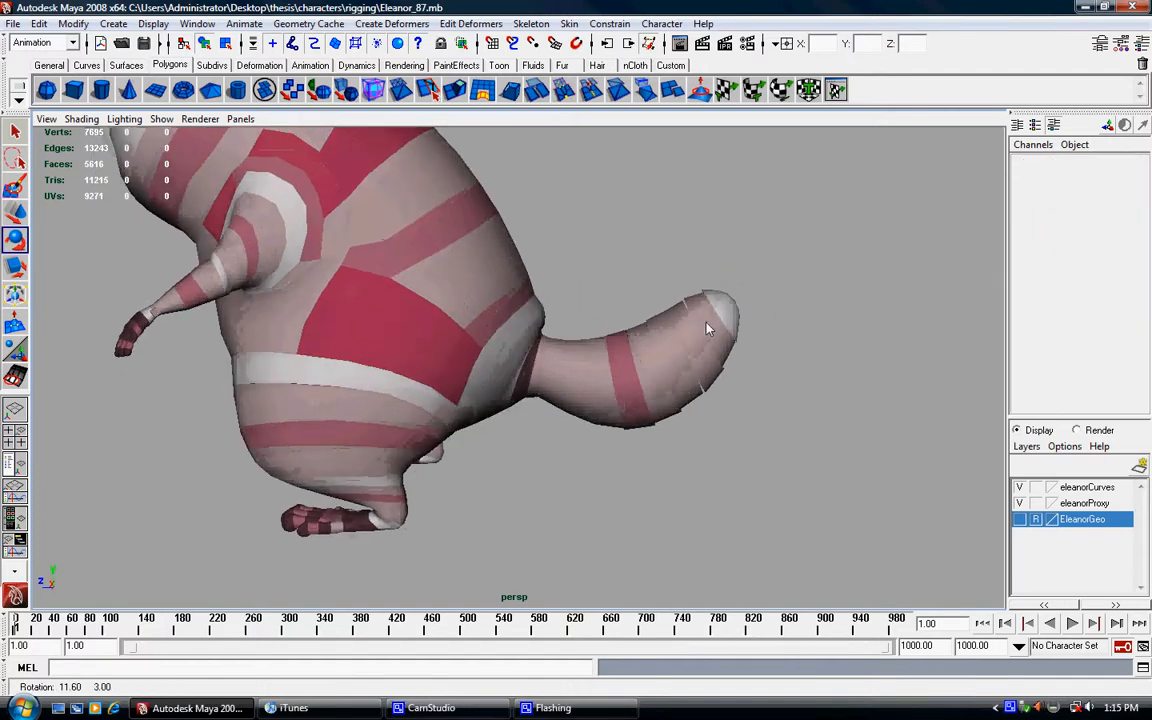
Move the tail tip proxy to X -3.427, Y -0.523, Z 0.194 and the mid-tail proxy to X 0.263, Y 0.293, Z 1.253
click(721, 313)
alt+right_drag(716, 329, 690, 330)
key(alt+w)
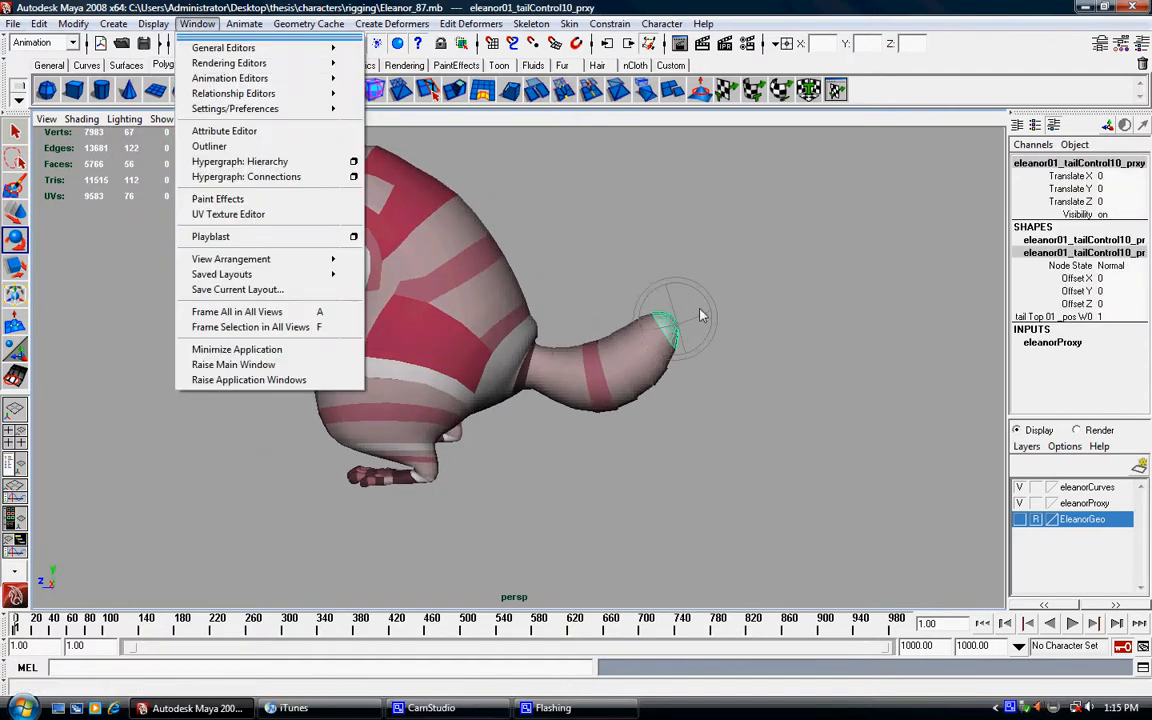
alt+drag(702, 315, 835, 288)
key(w)
click(656, 392)
drag(680, 385, 717, 463)
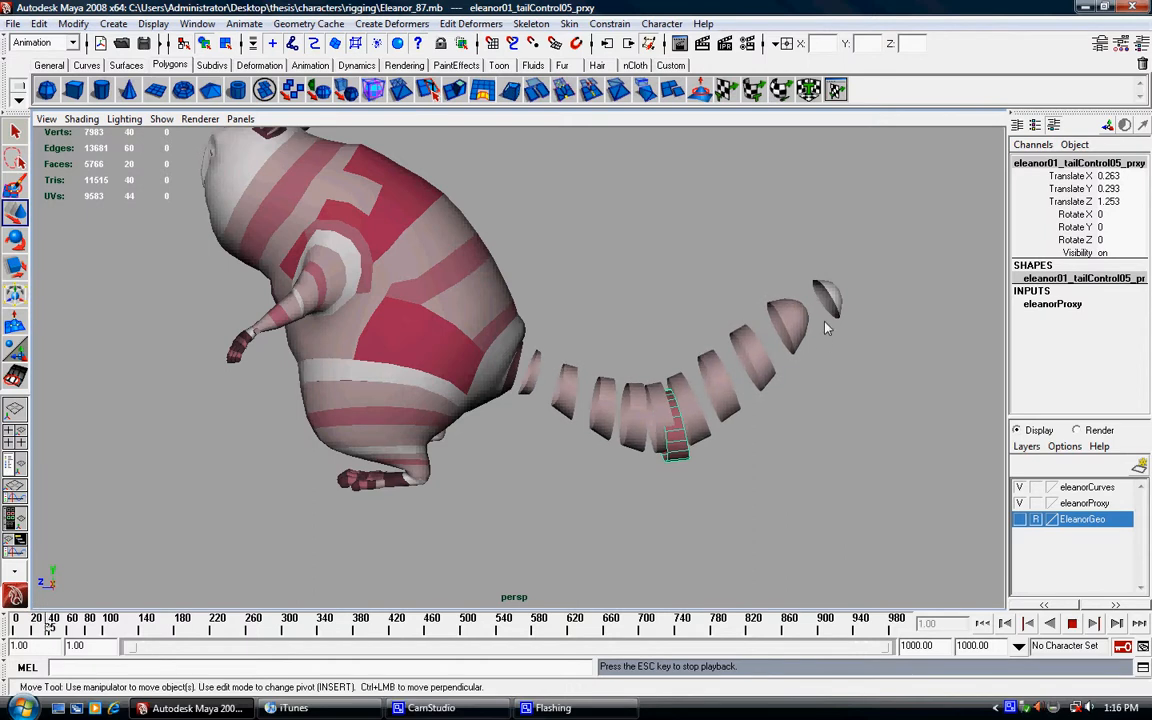
click(1071, 623)
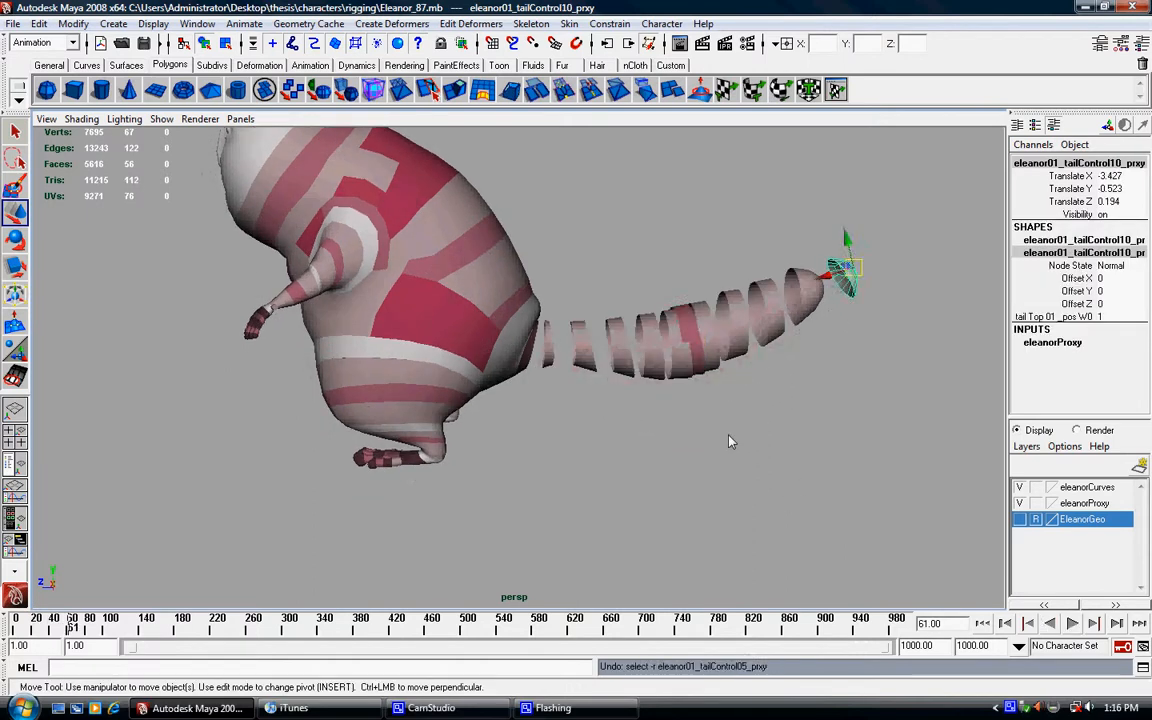
Undo the tail proxy moves and the Tail_Dynamics changes on the root control
click(735, 442)
key(ctrl+z)
key(ctrl+z)
alt+drag(673, 405, 651, 399)
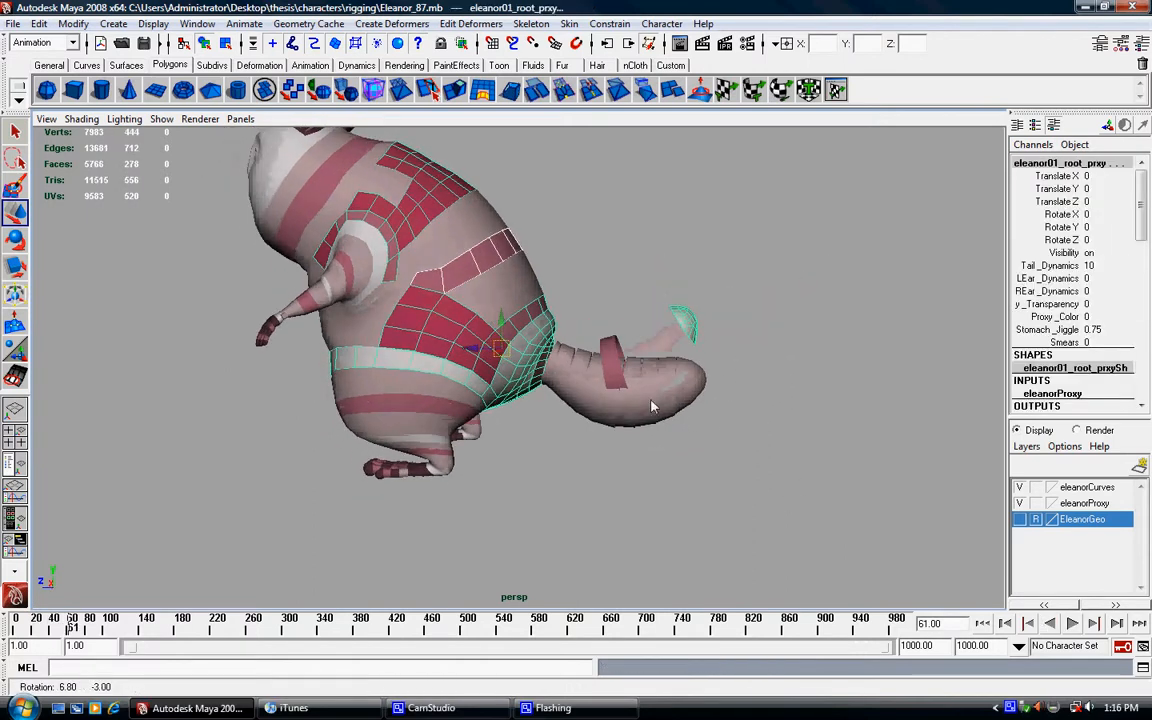
key(ctrl+z)
alt+middle_drag(649, 402, 685, 383)
scroll(640, 396, up, 3)
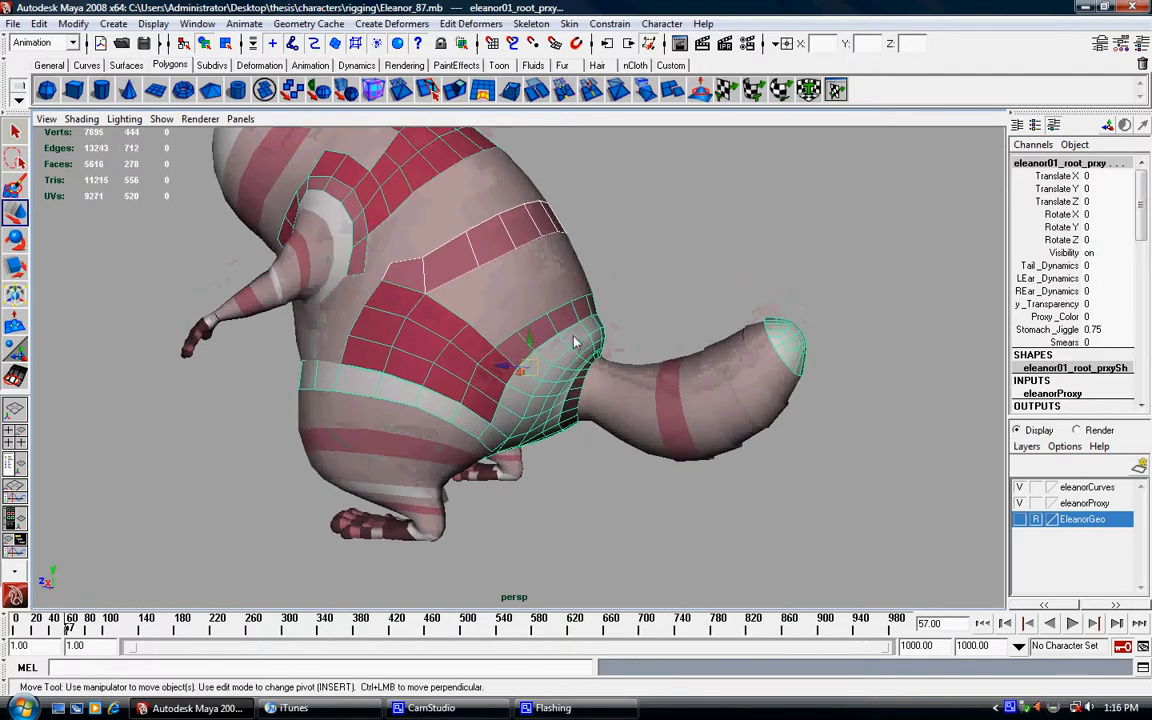
Try rotating the tail base proxies where the tail meets the body, and undo the change
click(588, 366)
drag(577, 420, 586, 420)
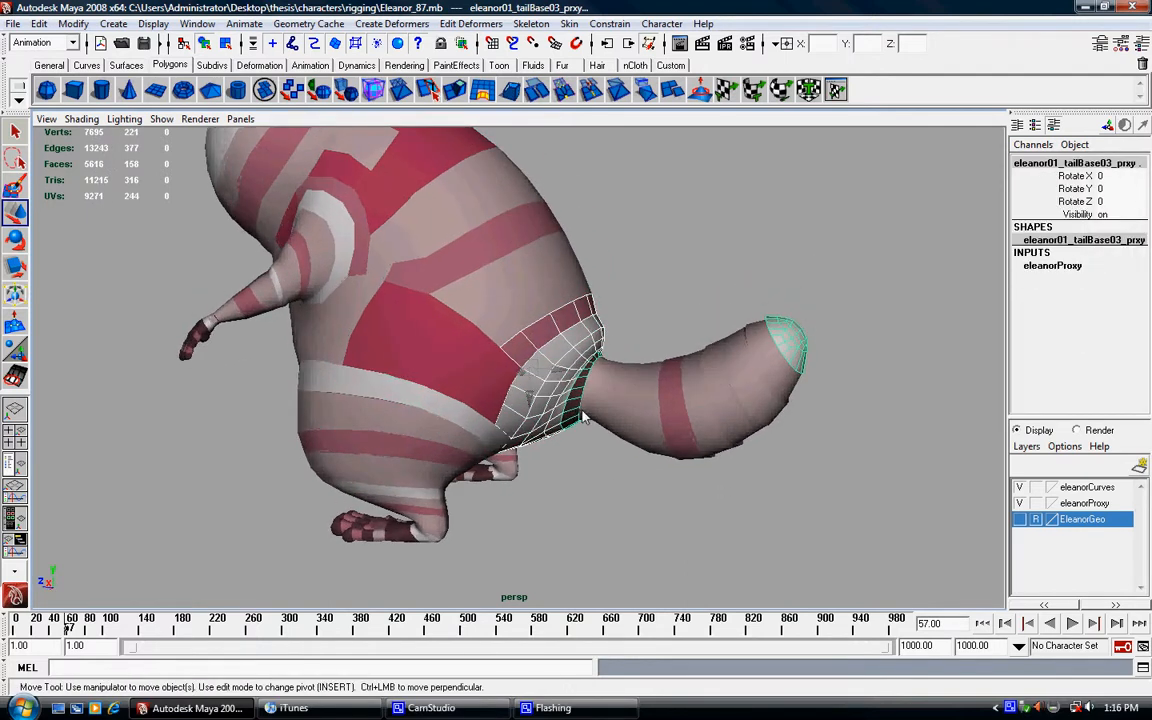
drag(598, 365, 607, 391)
key(ctrl+z)
Preview the ears with the root proxy's LEar_Dynamics and REar_Dynamics at 10, and return both values to 0
click(548, 417)
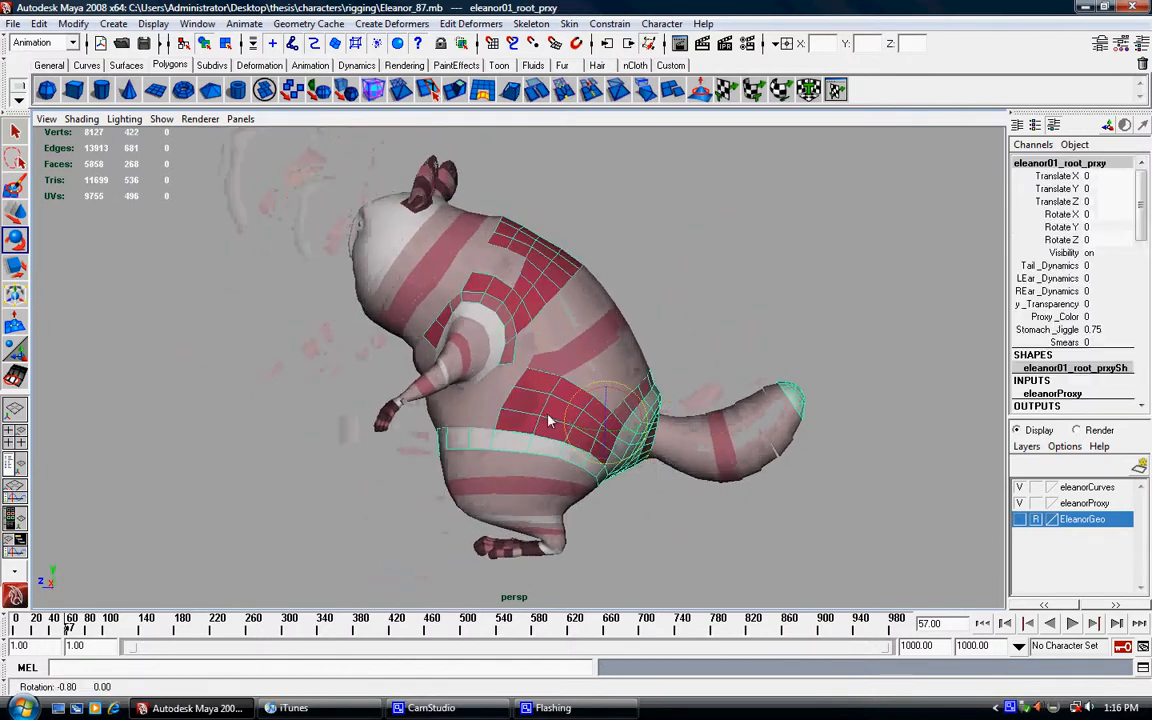
alt+drag(548, 417, 555, 392)
alt+drag(624, 231, 740, 290)
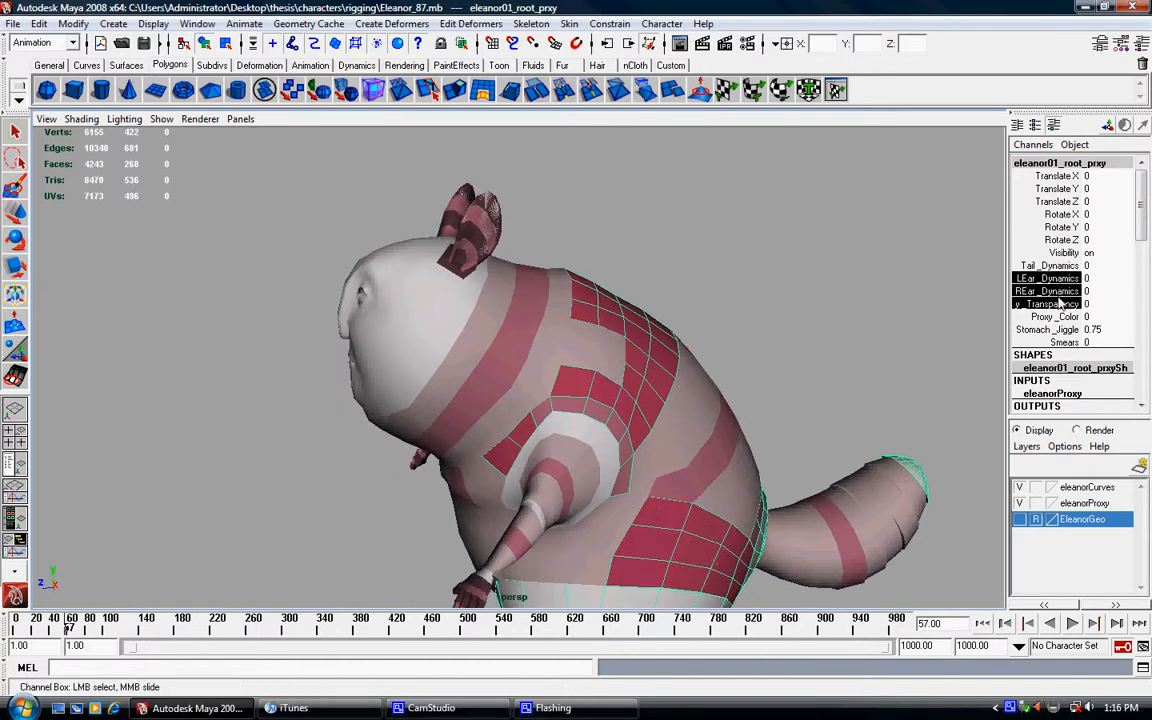
middle_drag(785, 233, 546, 264)
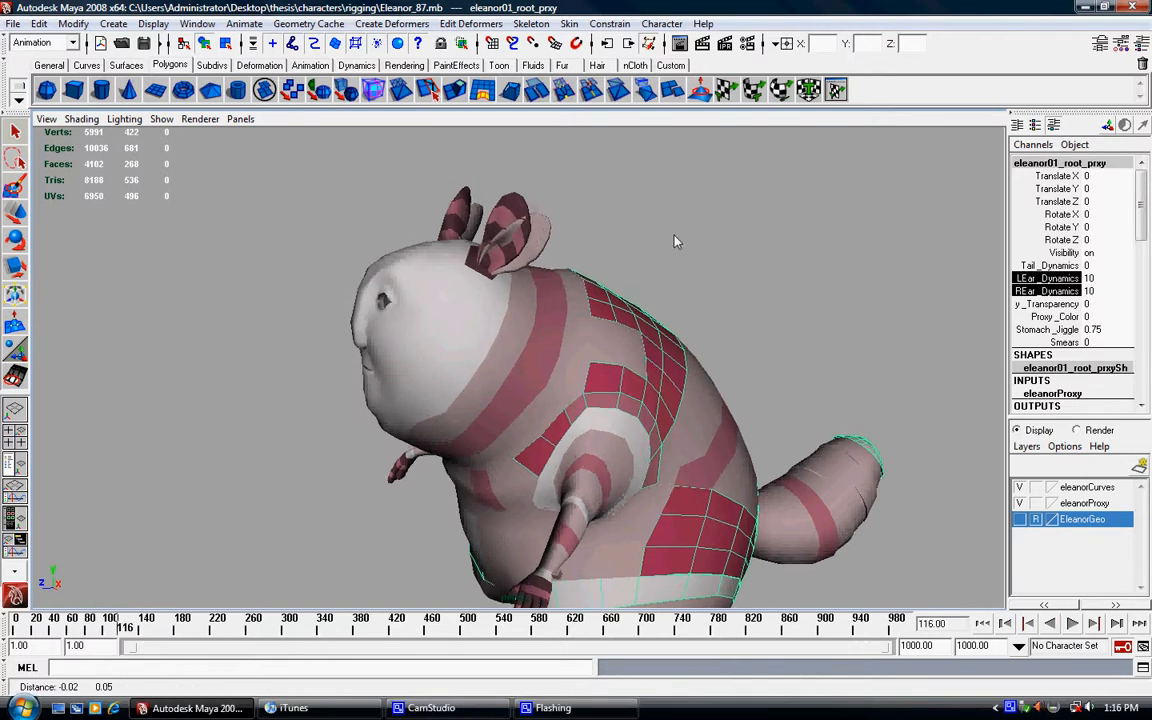
key(Escape)
alt+drag(560, 254, 650, 300)
scroll(517, 337, up, 5)
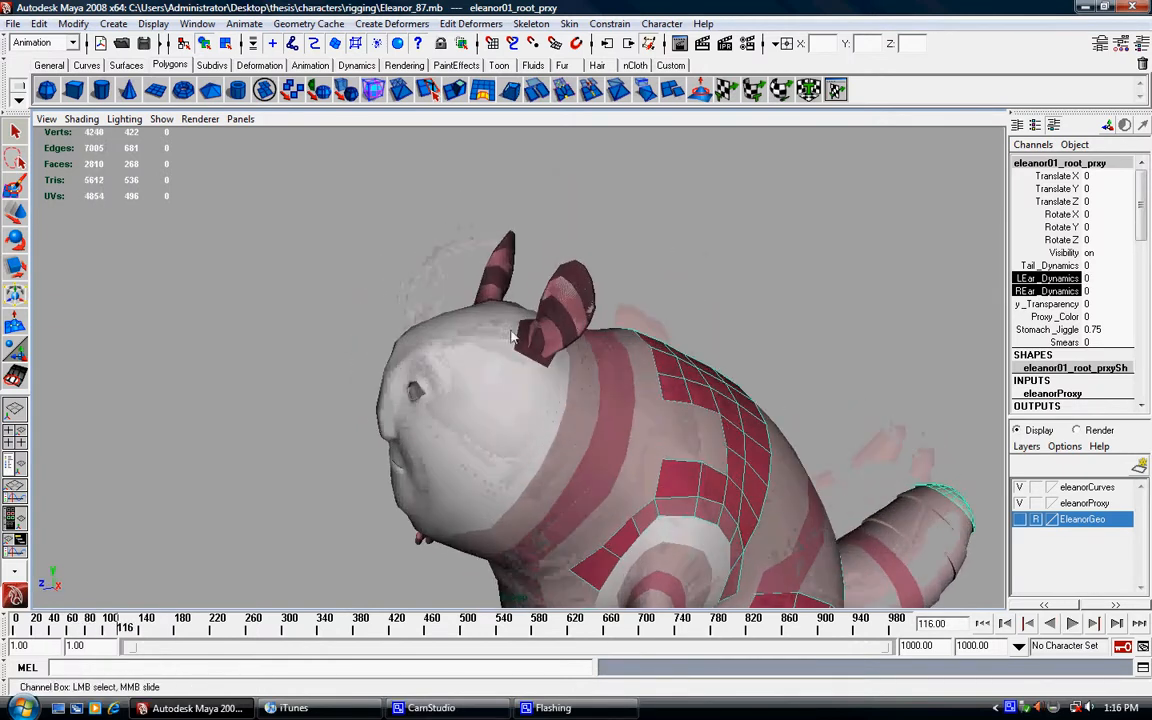
Set FK_Ears to 0 on both ear base proxies and play the timeline to preview the ears
click(529, 334)
key(e)
alt+drag(441, 290, 548, 316)
shift+click(525, 327)
click(1099, 228)
key(Return)
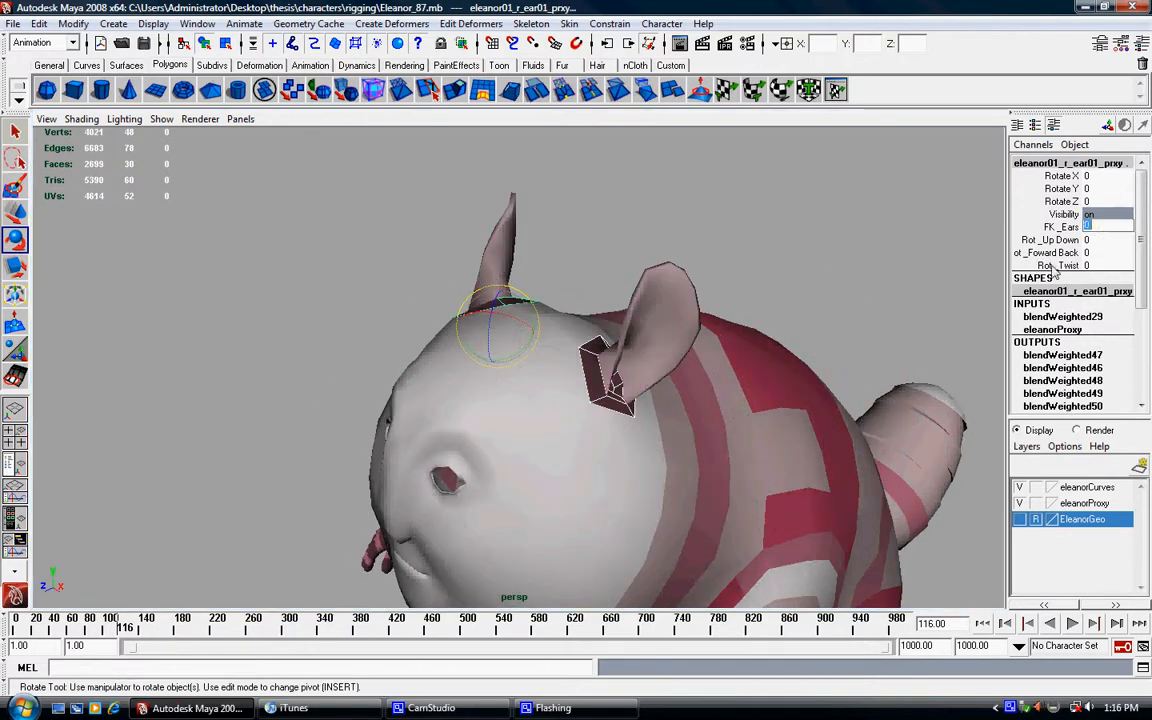
mouse_move(775, 312)
alt+mouse_down()
mouse_move(733, 337)
mouse_move(682, 413)
alt+mouse_up()
scroll(682, 413, down, 3)
click(1072, 623)
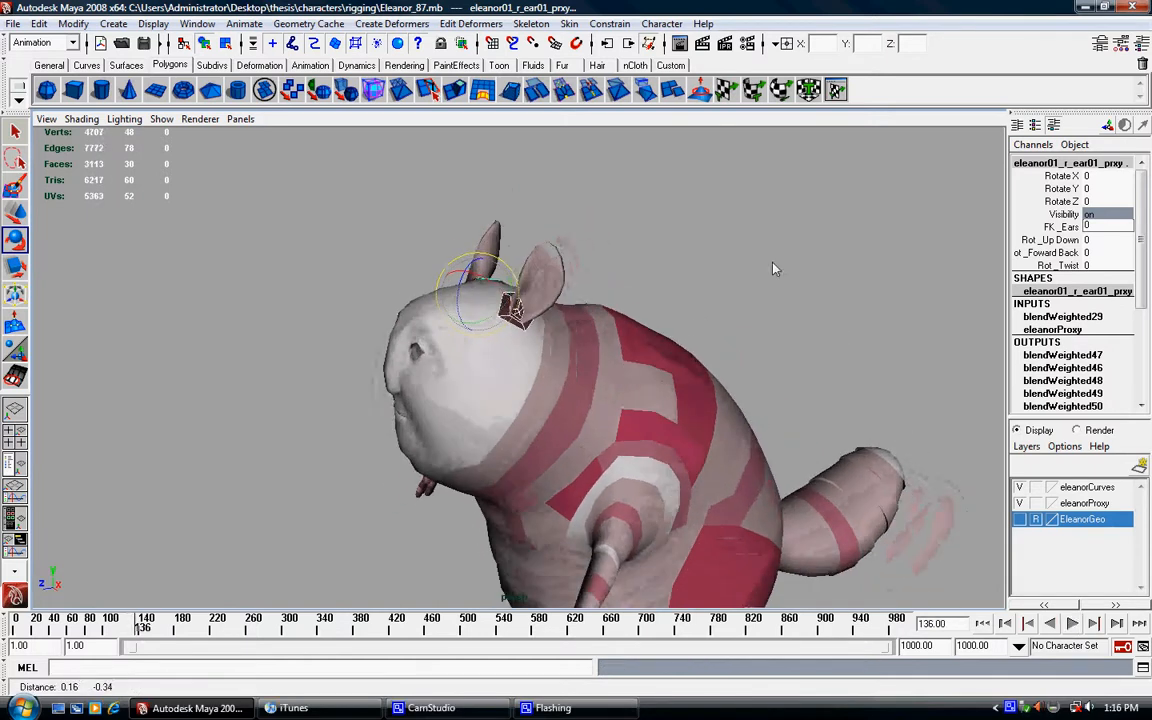
key(Escape)
Set the root proxy's LEar_Dynamics and REar_Dynamics to 10 for an ear preview with FK_Ears off
click(681, 416)
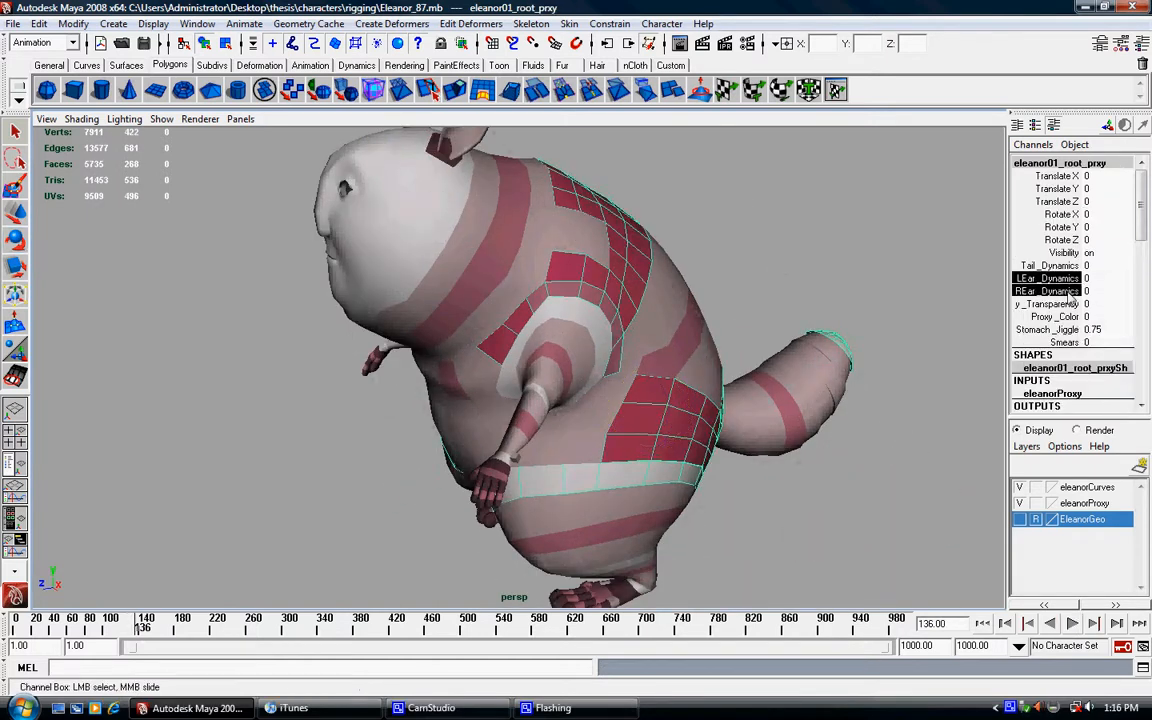
middle_drag(810, 325, 880, 320)
alt+middle_drag(664, 333, 643, 403)
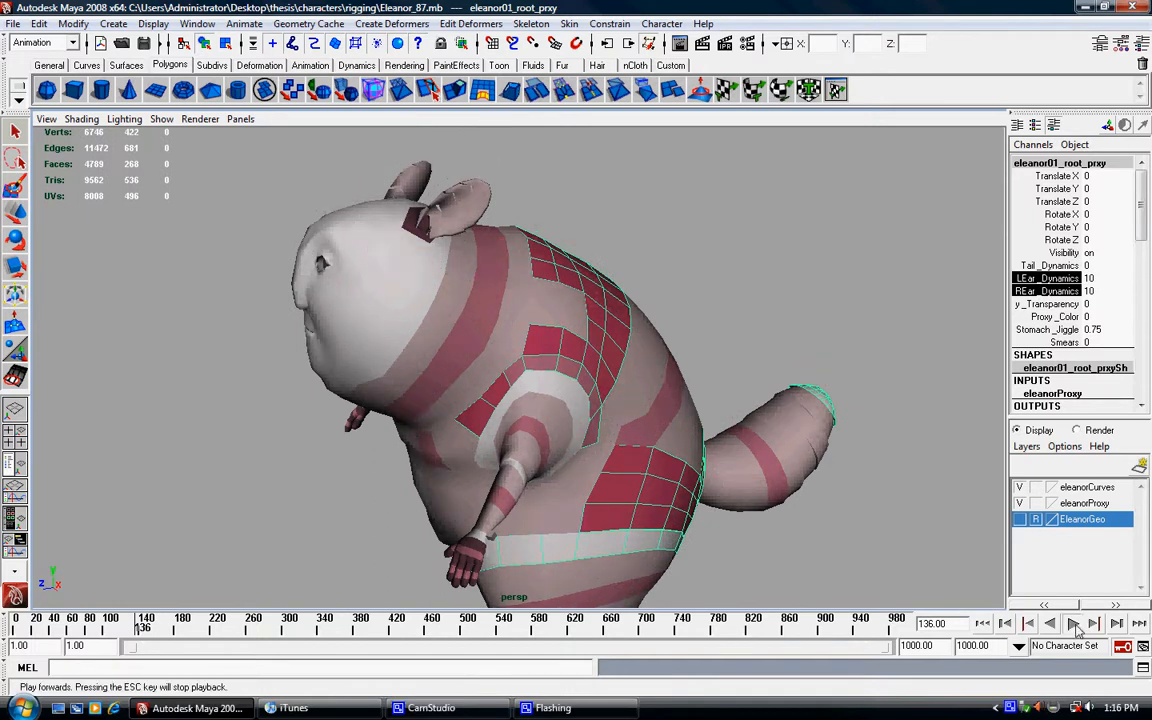
Undo the root proxy's ear dynamics changes and the FK_Ears change on the ear base proxies
key(ctrl+z)
key(ctrl+z)
key(ctrl+z)
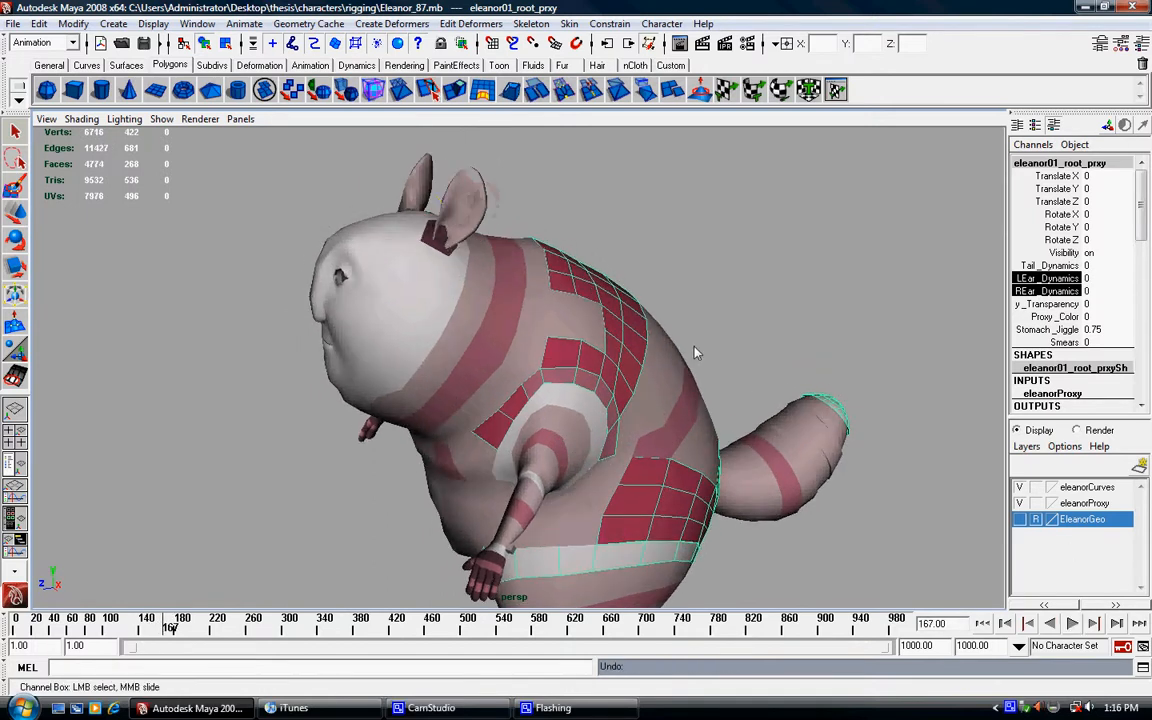
alt+middle_drag(552, 238, 580, 281)
alt+right_drag(580, 281, 584, 318)
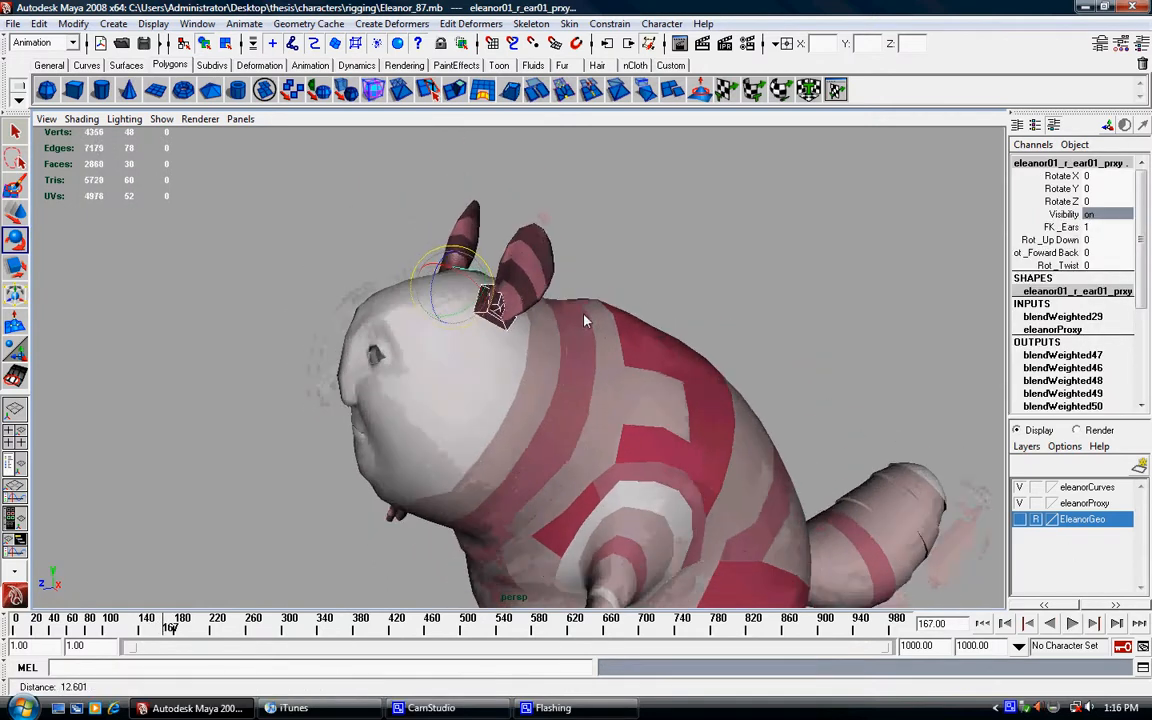
alt+drag(584, 318, 568, 324)
alt+right_drag(568, 324, 552, 272)
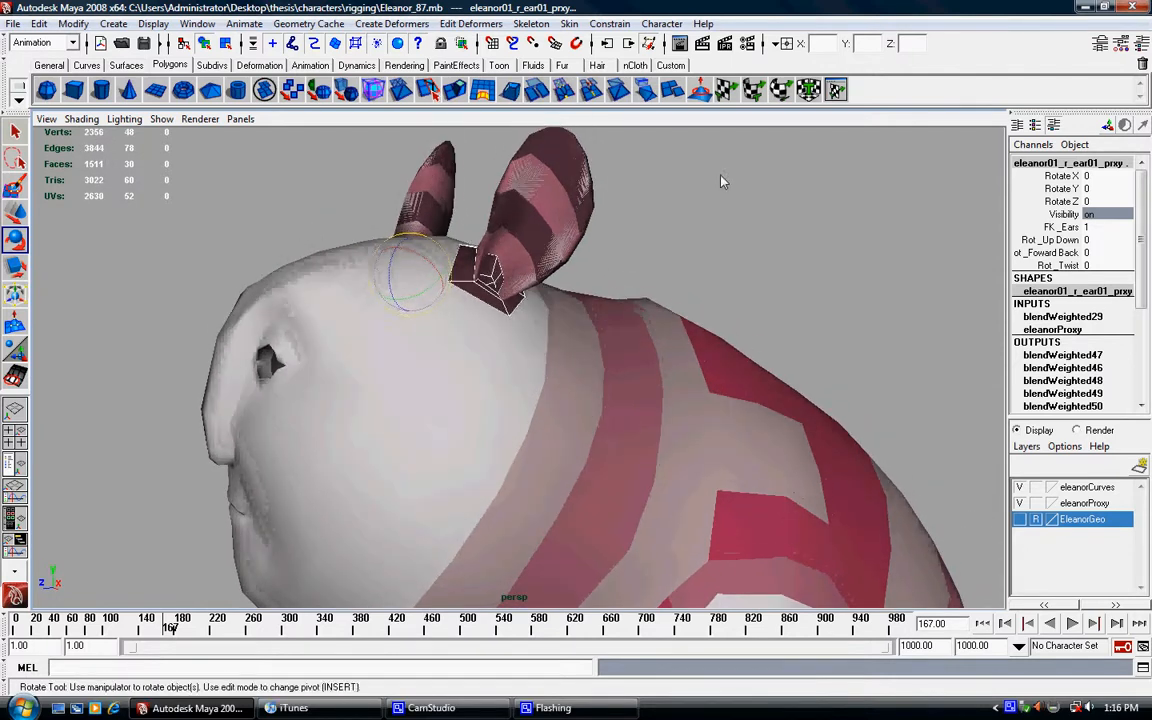
Select the left ear base proxy, test its Rot_Up_Down attribute and undo the change
click(722, 180)
drag(452, 274, 463, 283)
alt+right_drag(620, 284, 577, 270)
click(579, 265)
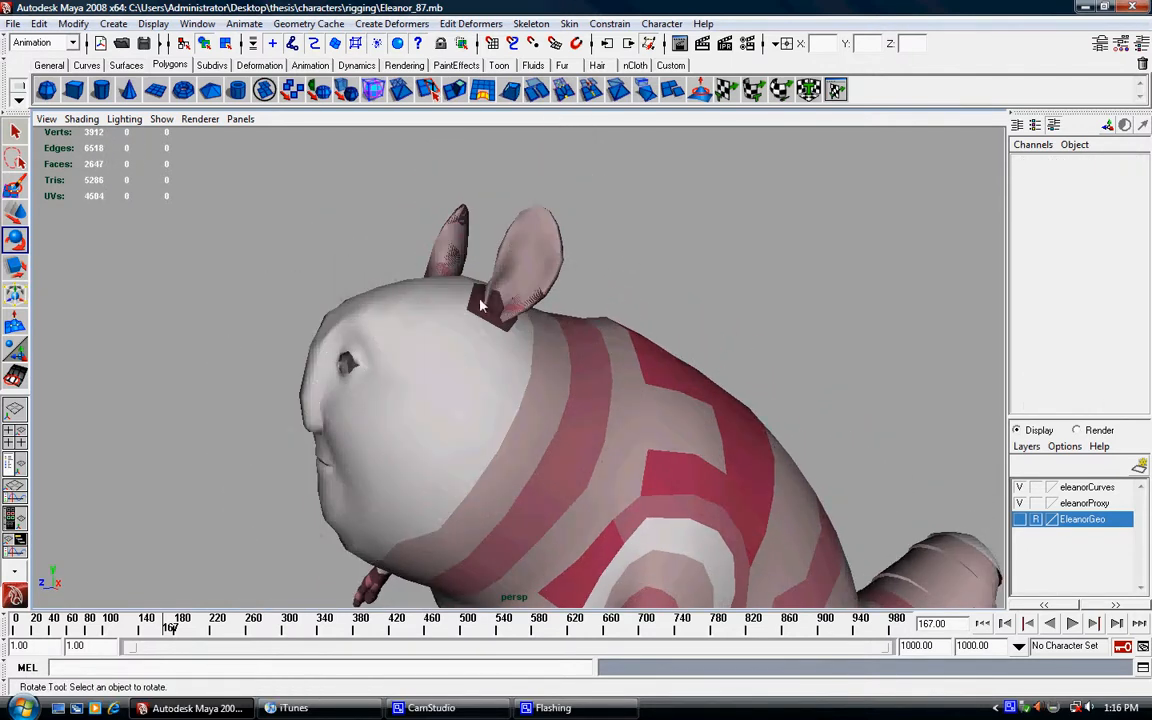
click(482, 304)
alt+drag(543, 296, 600, 288)
click(1050, 240)
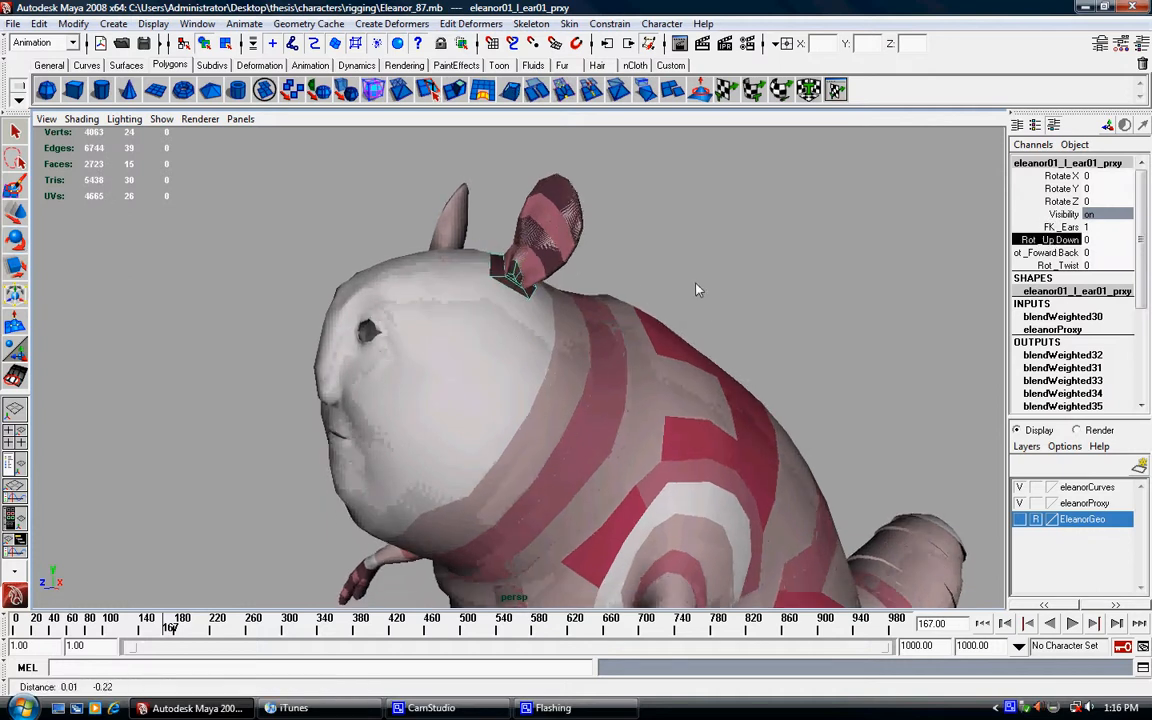
middle_drag(694, 288, 635, 298)
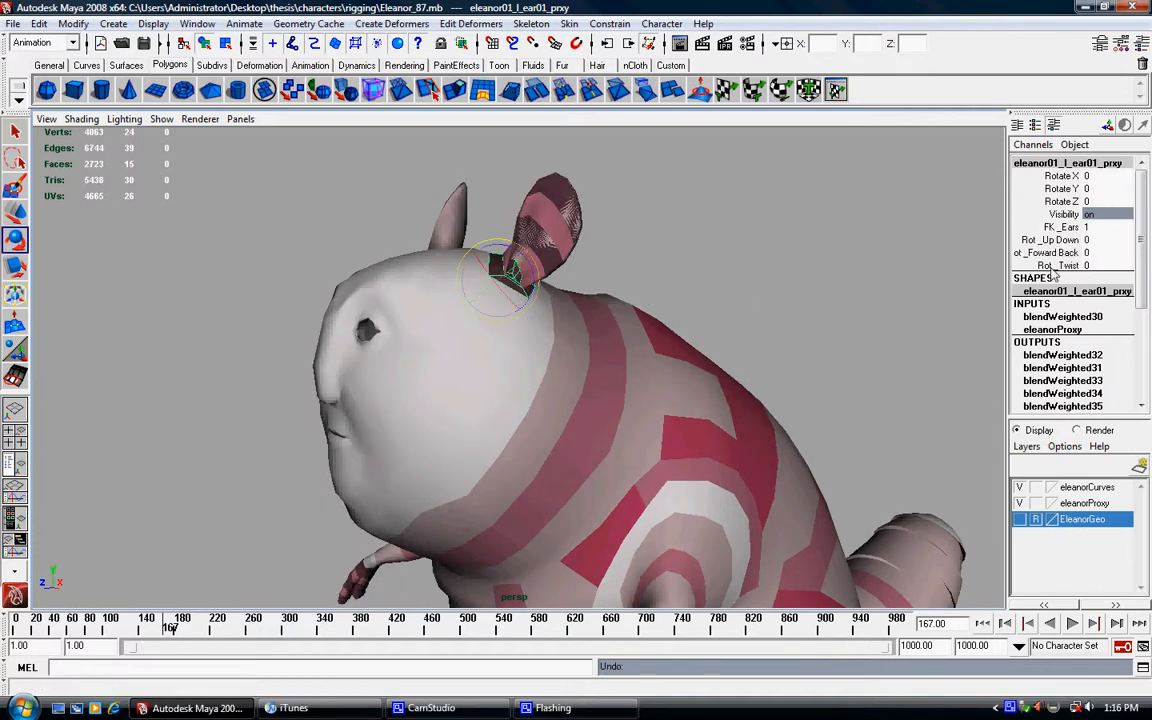
key(ctrl+z)
Curl the left ear by rotating its segment proxies to Rotate Y 34.737
alt+right_drag(628, 272, 663, 293)
alt+middle_drag(663, 293, 664, 351)
click(590, 211)
key(e)
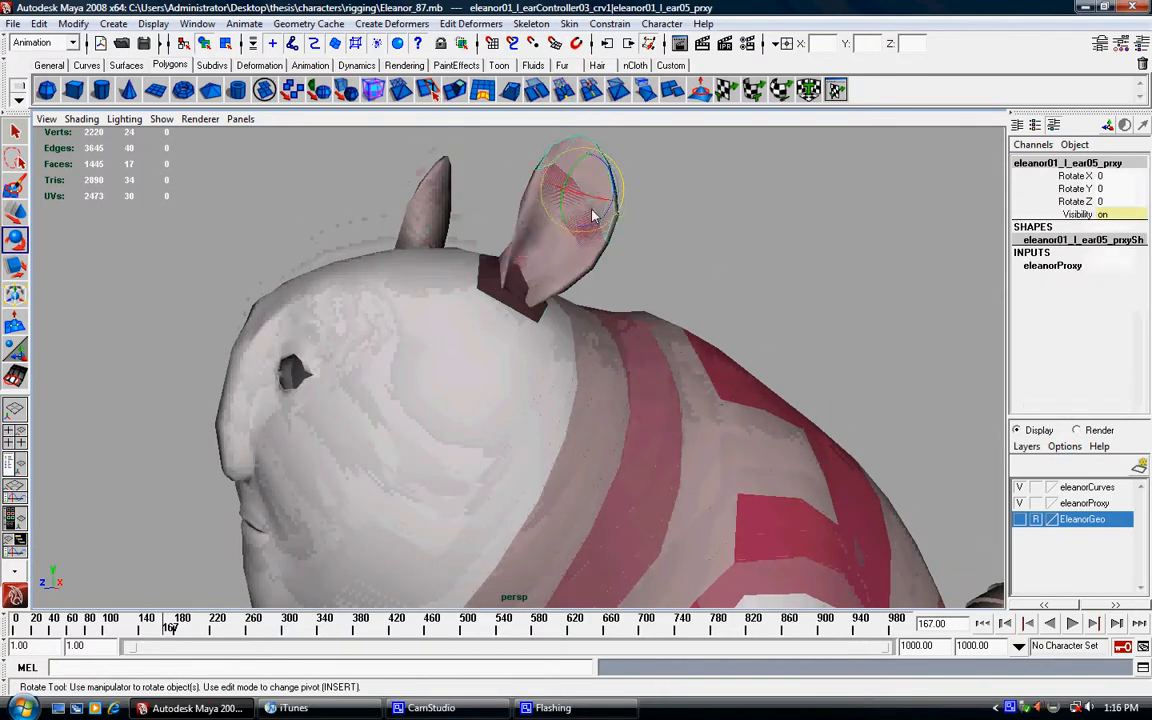
alt+middle_drag(589, 217, 590, 239)
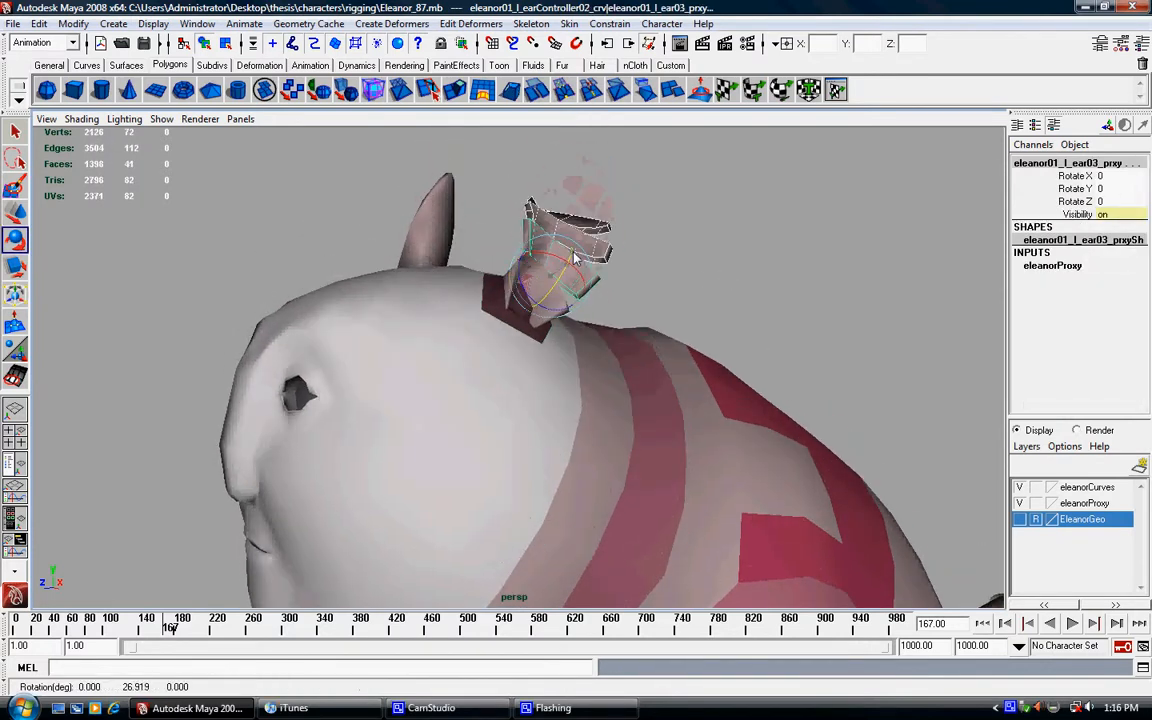
Test Rot_Up_Down on the left ear base with the segments curled, and undo it with the segment rotations
click(530, 331)
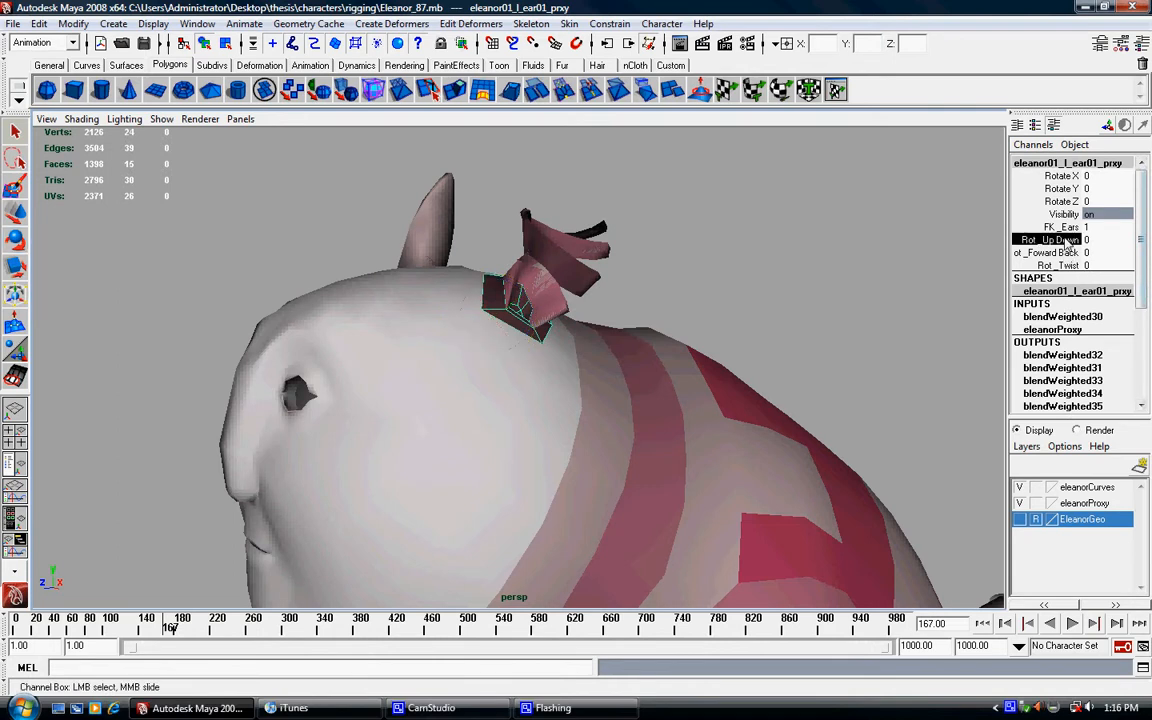
middle_drag(640, 252, 713, 271)
key(ctrl+z)
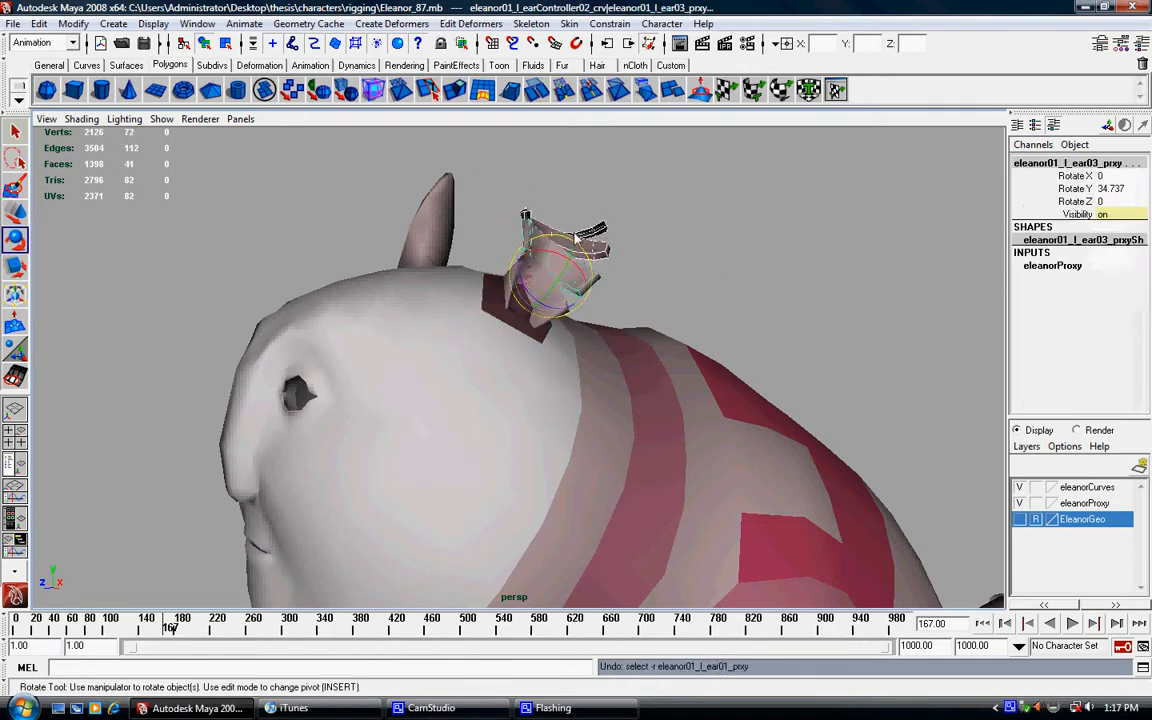
key(ctrl+z)
Try moving the head proxy and undo the move
alt+right_drag(609, 234, 563, 245)
mouse_move(563, 245)
alt+middle_down()
mouse_move(579, 200)
mouse_move(580, 228)
alt+middle_up()
alt+drag(578, 229, 431, 250)
click(490, 327)
key(w)
click(481, 311)
mouse_move(481, 309)
mouse_down()
mouse_move(494, 288)
mouse_move(486, 314)
mouse_up()
key(ctrl+z)
key(ctrl+z)
key(ctrl+z)
Pull the upper torso proxy up and forward to stretch the spine ribbons, and try moving the mid-back proxy
scroll(529, 332, down, 1)
scroll(529, 332, up, 5)
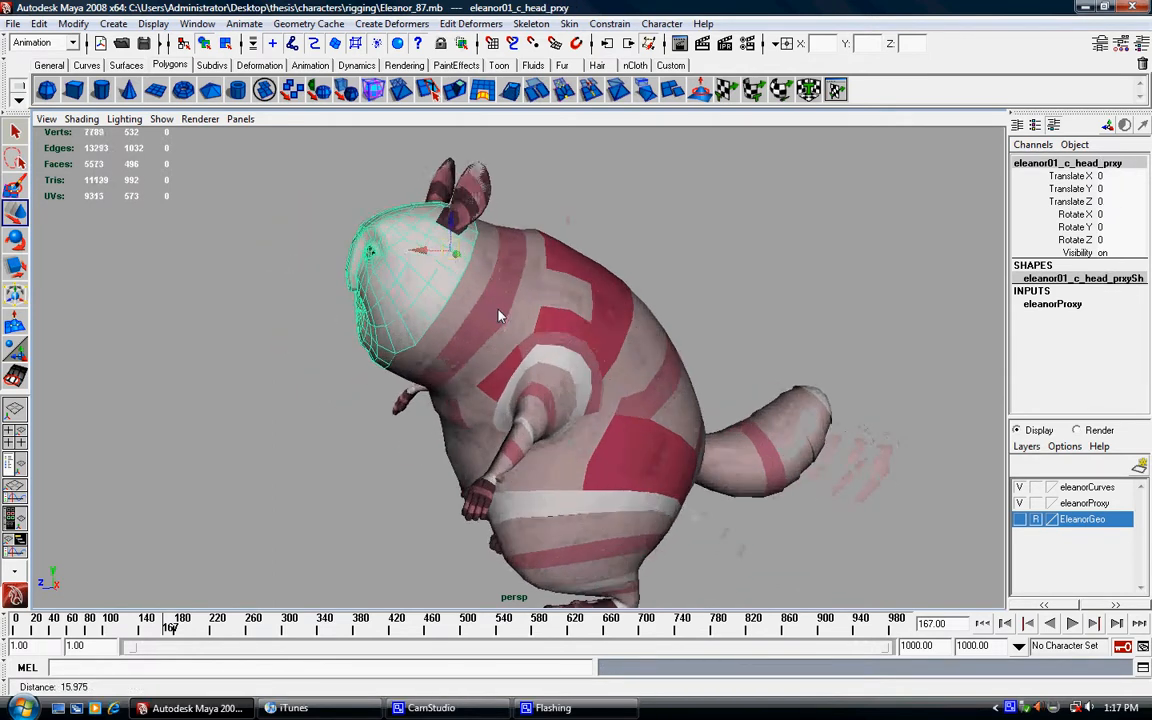
mouse_move(538, 311)
alt+right_down()
mouse_move(537, 342)
mouse_move(523, 310)
mouse_move(541, 311)
alt+right_up()
alt+middle_drag(541, 311, 571, 350)
alt+right_drag(571, 350, 542, 325)
click(542, 326)
drag(531, 344, 422, 219)
mouse_move(533, 355)
mouse_down()
mouse_move(491, 395)
mouse_move(543, 375)
mouse_up()
Undo the mid-back and upper torso proxy moves
key(ctrl+z)
alt+right_drag(530, 374, 564, 378)
alt+drag(564, 378, 543, 393)
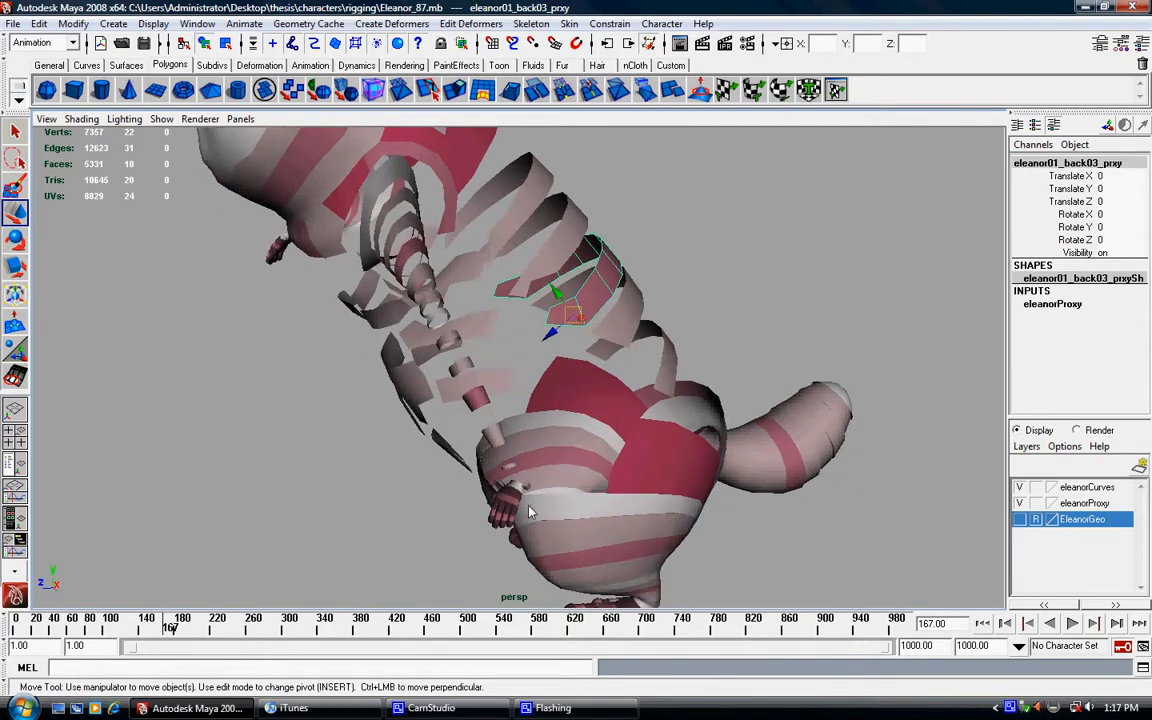
alt+middle_drag(499, 419, 517, 417)
key(ctrl+z)
key(ctrl+z)
Switch the left arm to FK by setting FK_IK to 0 on the left IK/FK elbow control near the wrist
alt+middle_drag(608, 433, 606, 390)
alt+right_drag(540, 465, 580, 468)
alt+drag(572, 455, 543, 430)
alt+right_drag(543, 430, 560, 428)
alt+middle_drag(533, 418, 495, 350)
click(456, 464)
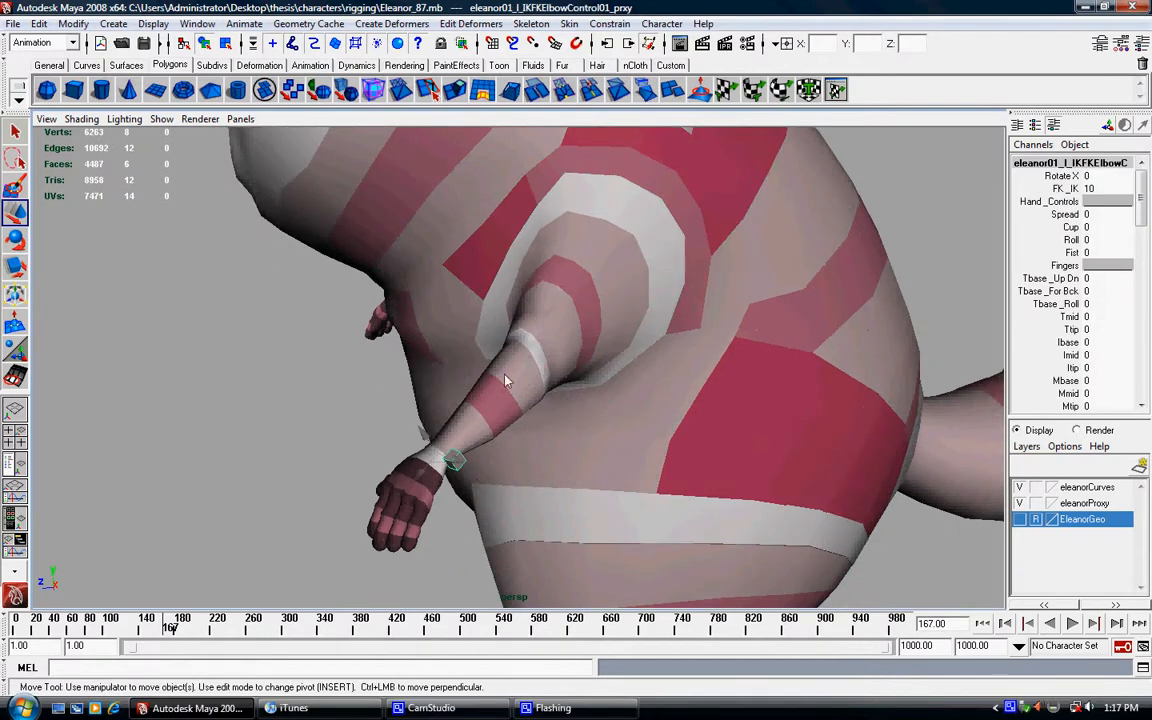
click(1107, 190)
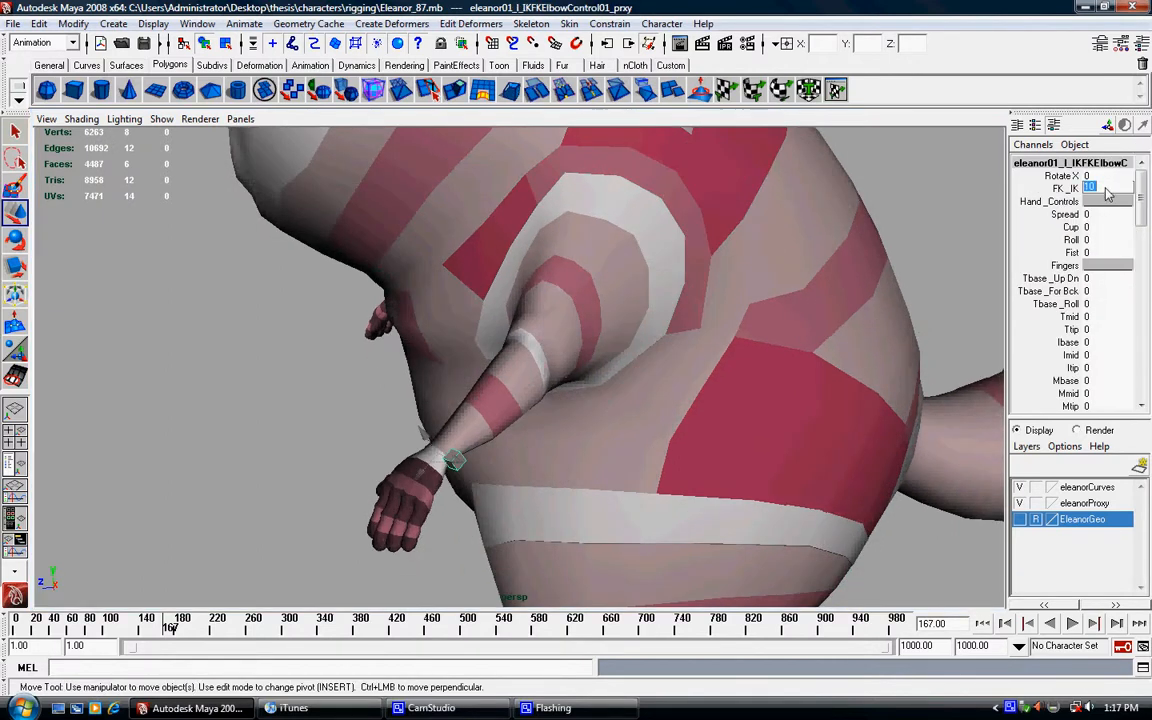
text(0)
key(Return)
Select the left arm's offset ribbon FK proxies and set all their translation and rotation values to 0
alt+right_drag(575, 300, 430, 290)
alt+middle_drag(430, 290, 545, 313)
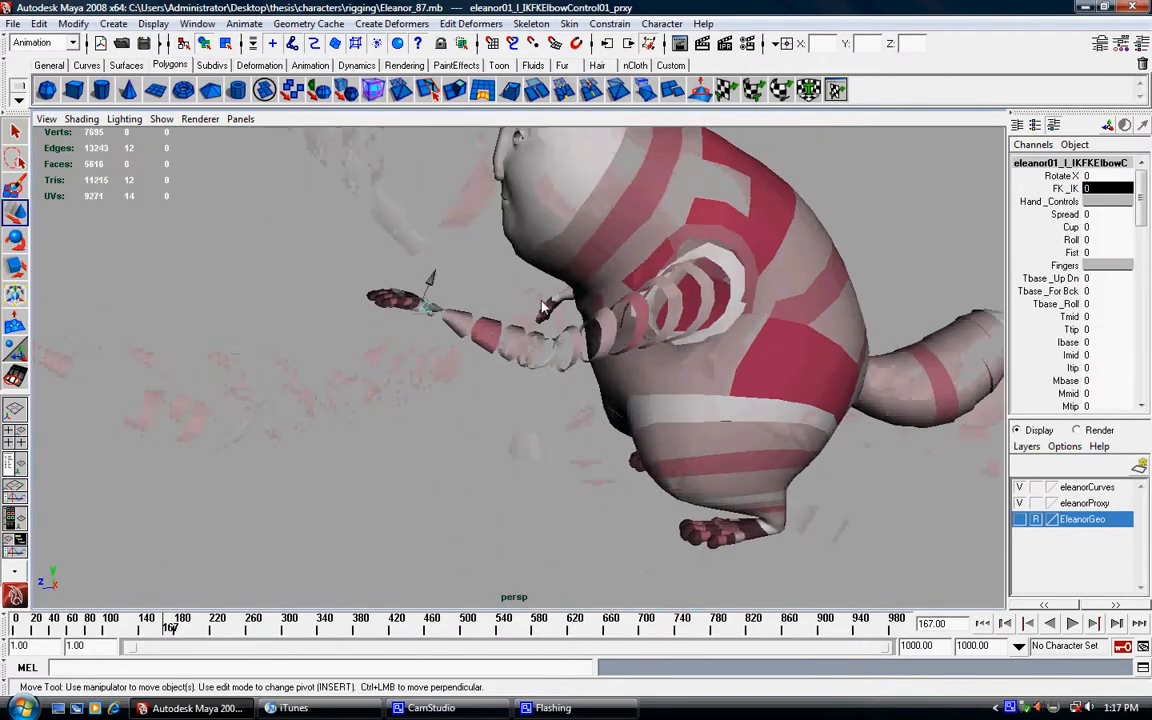
alt+drag(545, 313, 520, 335)
alt+right_drag(440, 320, 649, 400)
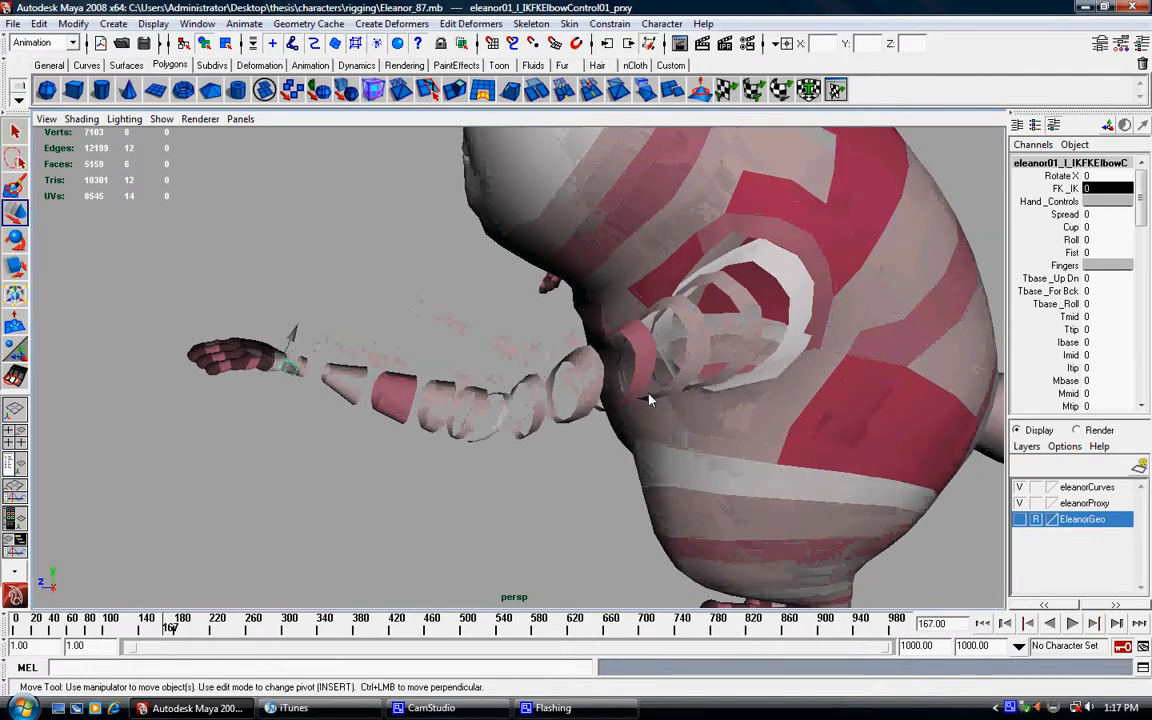
click(497, 432)
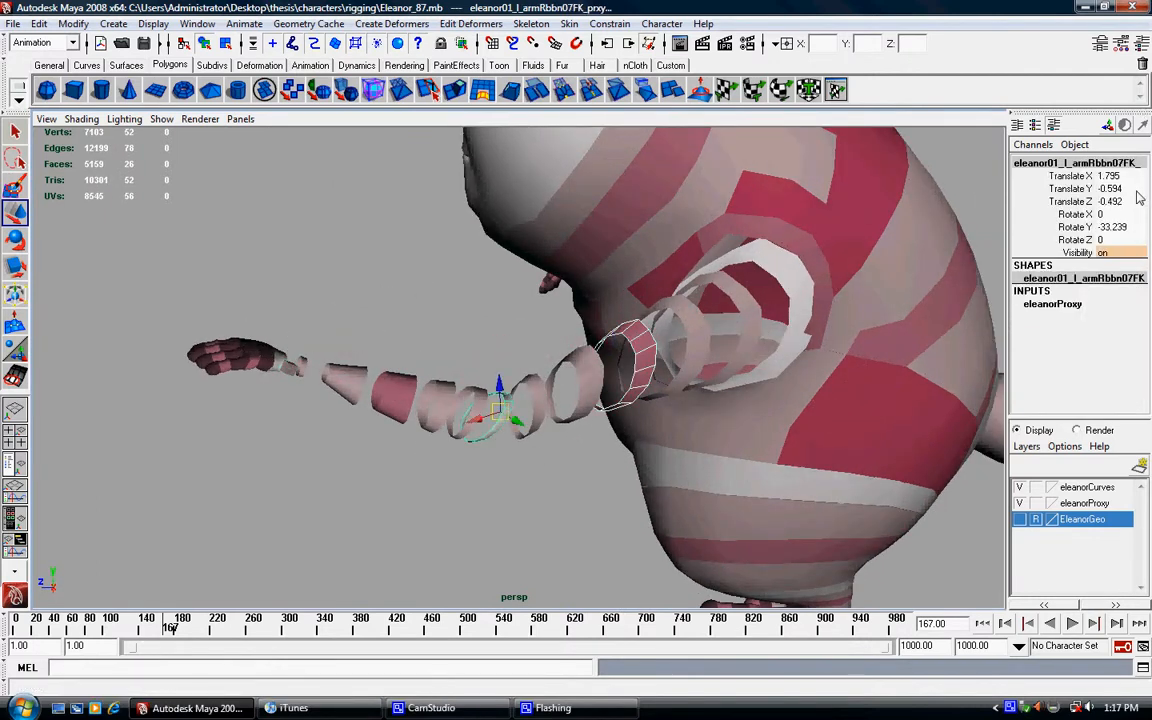
text(0)
key(Return)
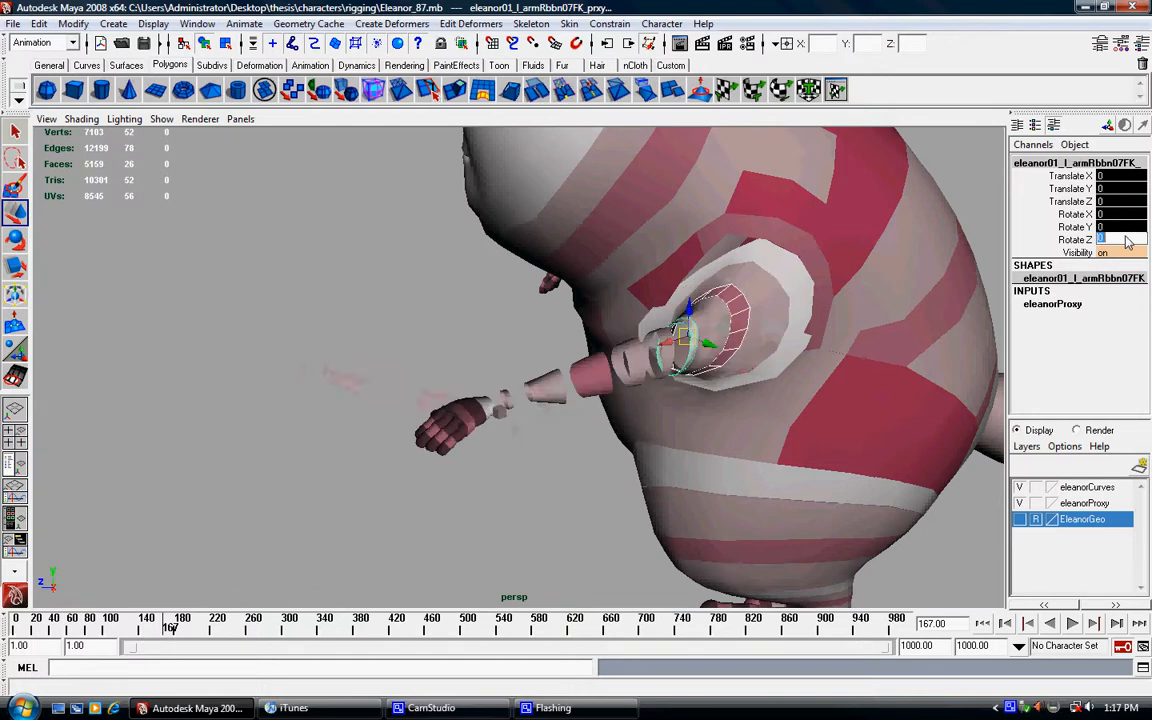
Select the left wrist FK proxy and set Translate X, Y and Z to 0
click(489, 407)
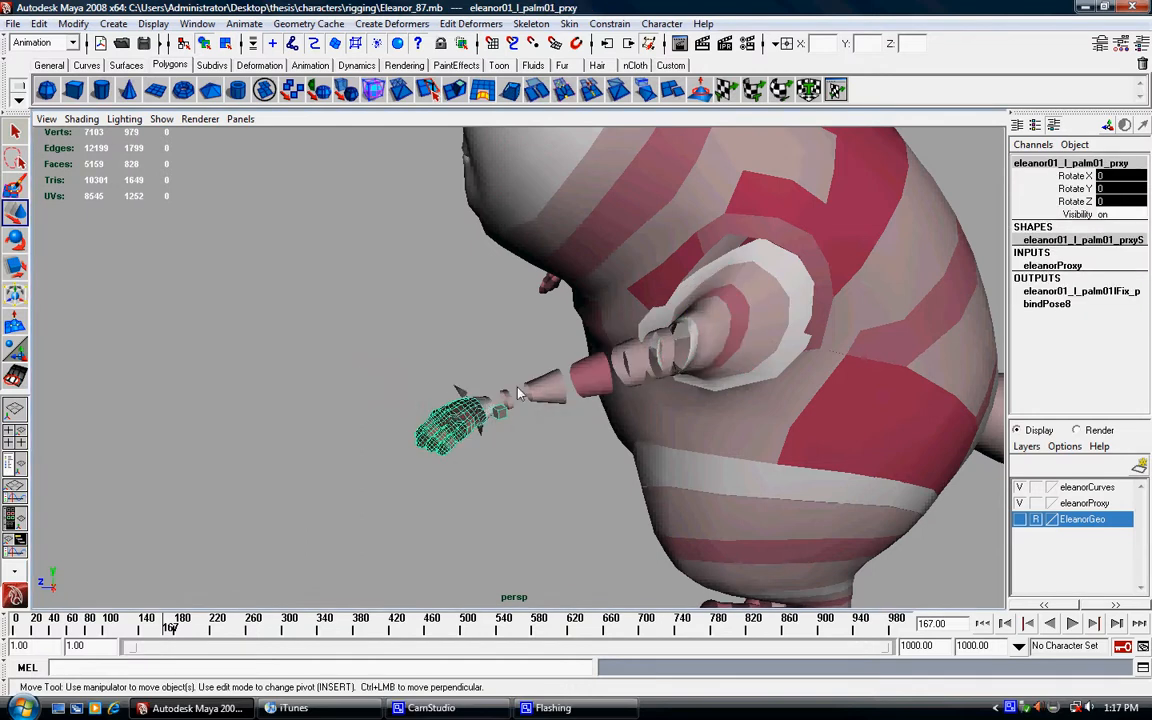
click(490, 371)
click(494, 405)
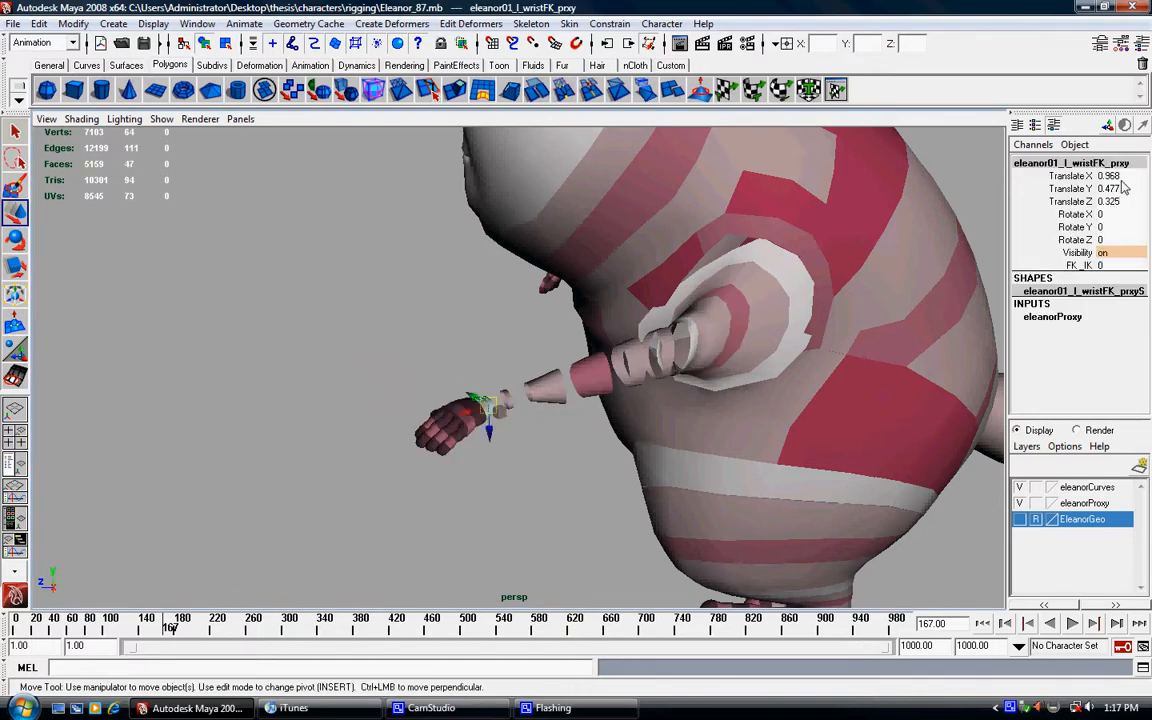
drag(1115, 176, 1127, 205)
text(0)
key(Return)
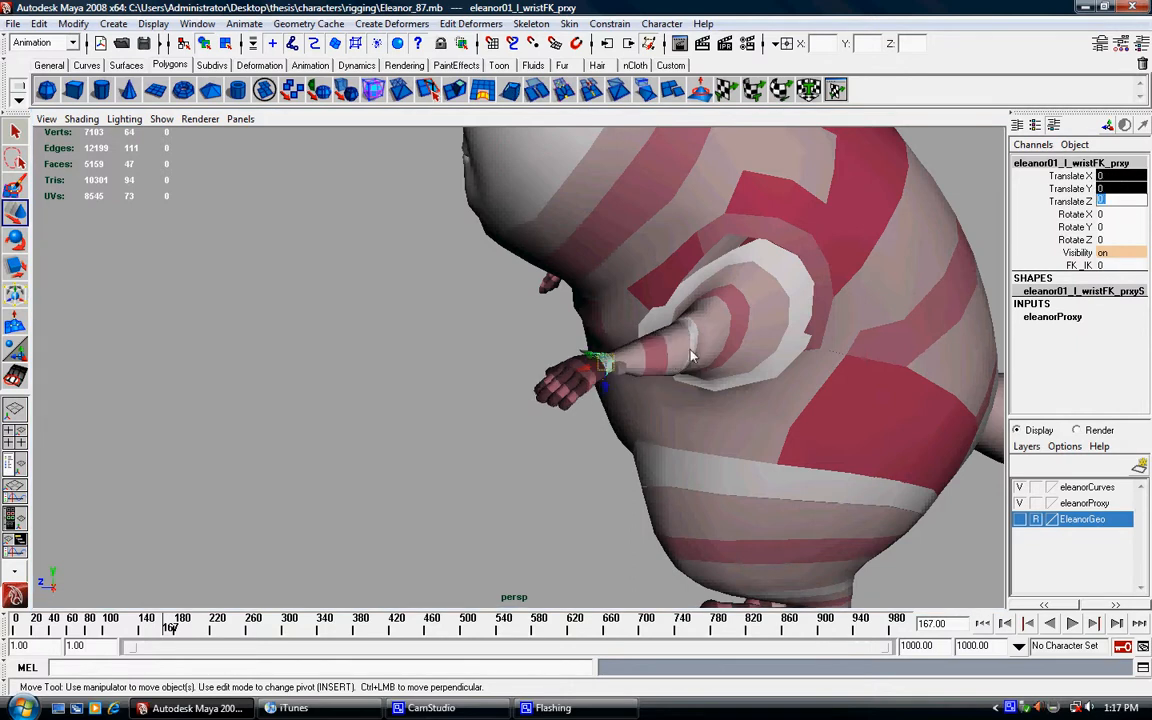
Select the left arm's first ribbon FK proxy at the shoulder and set Rotate X and Rotate Y to 0
alt+drag(690, 355, 805, 303)
click(805, 303)
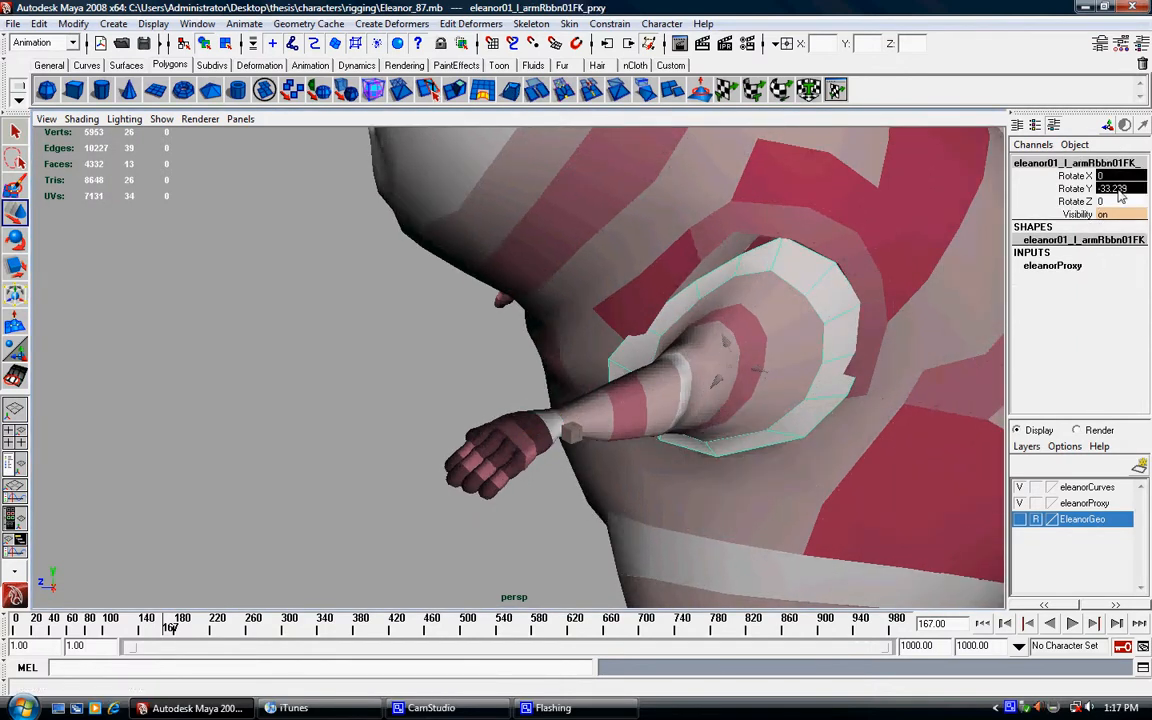
text(0)
key(Return)
Select the left shoulder proxy around the top of the left arm
alt+right_drag(556, 440, 490, 442)
alt+middle_drag(490, 442, 421, 445)
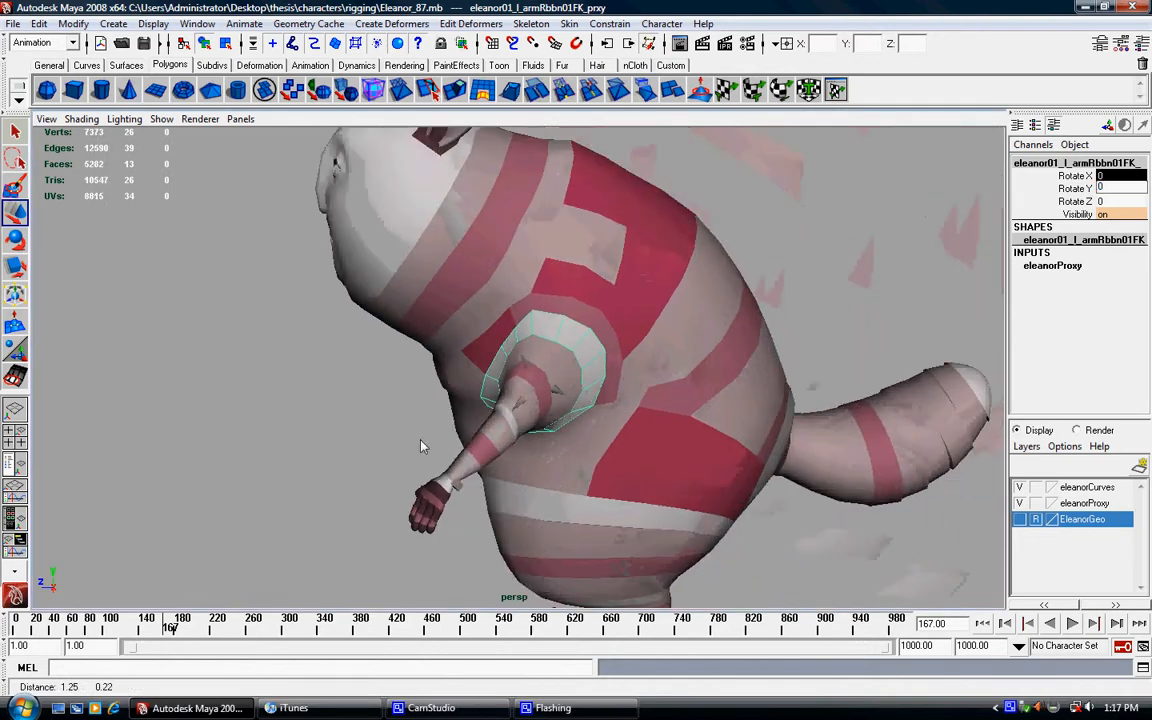
alt+right_drag(421, 445, 375, 424)
alt+drag(375, 424, 327, 411)
alt+right_drag(327, 411, 538, 209)
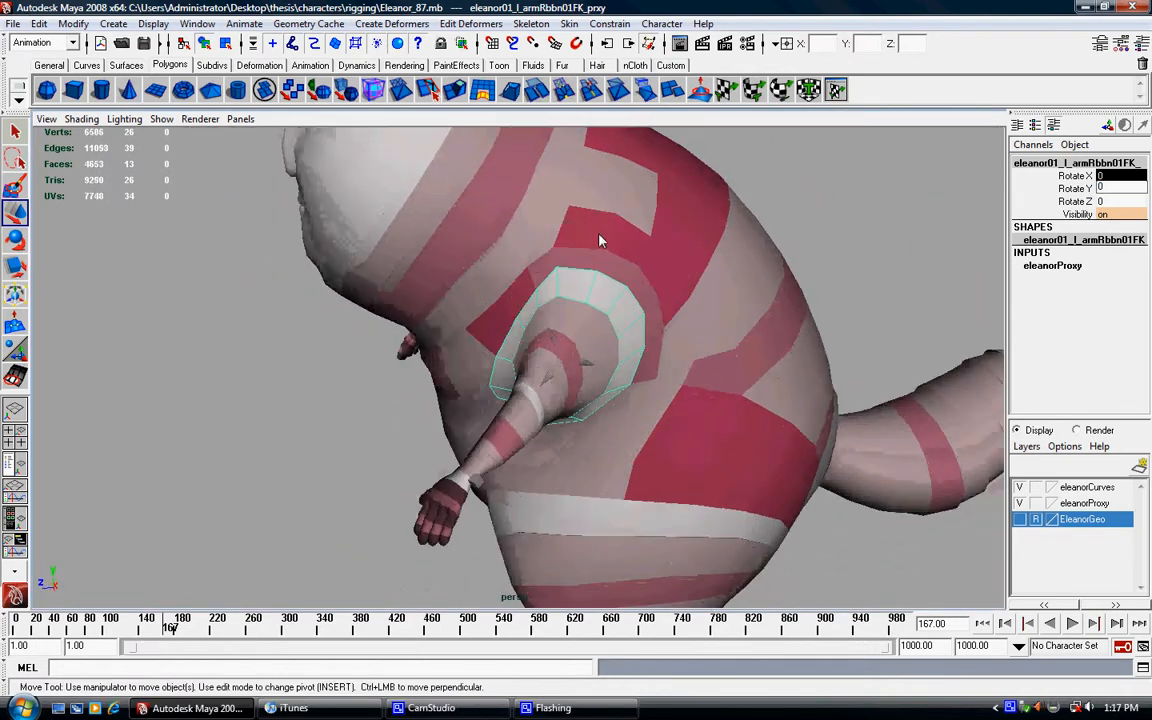
click(634, 278)
alt+drag(458, 337, 645, 297)
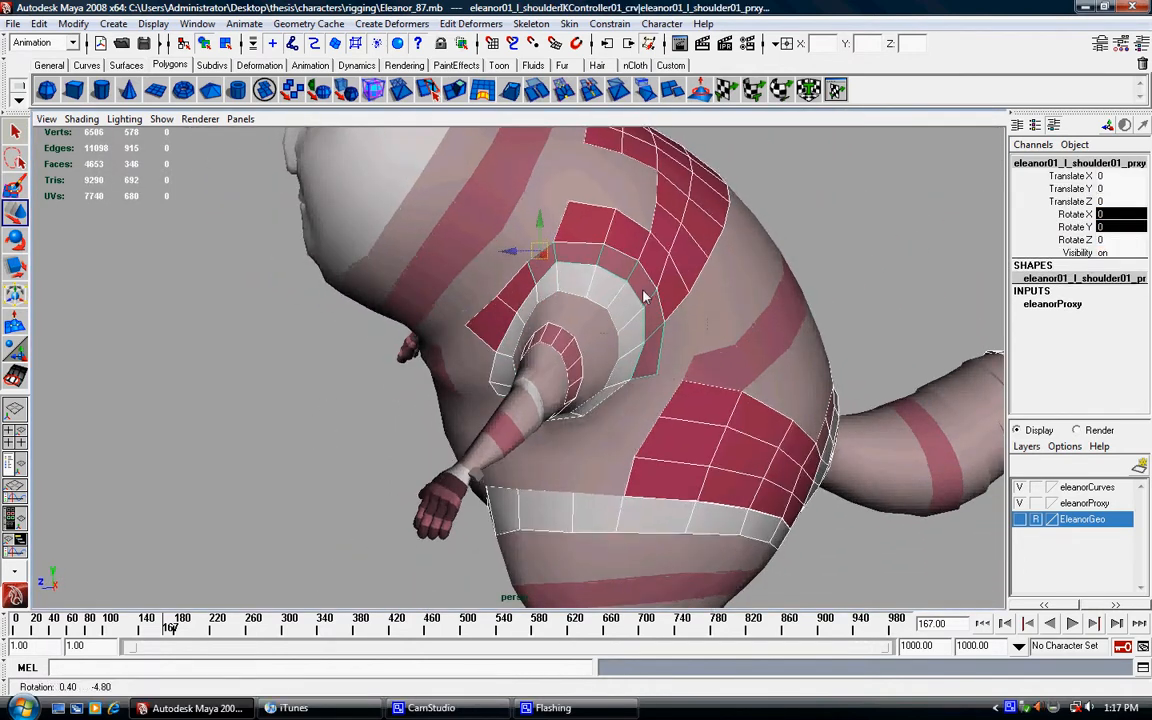
key(z)
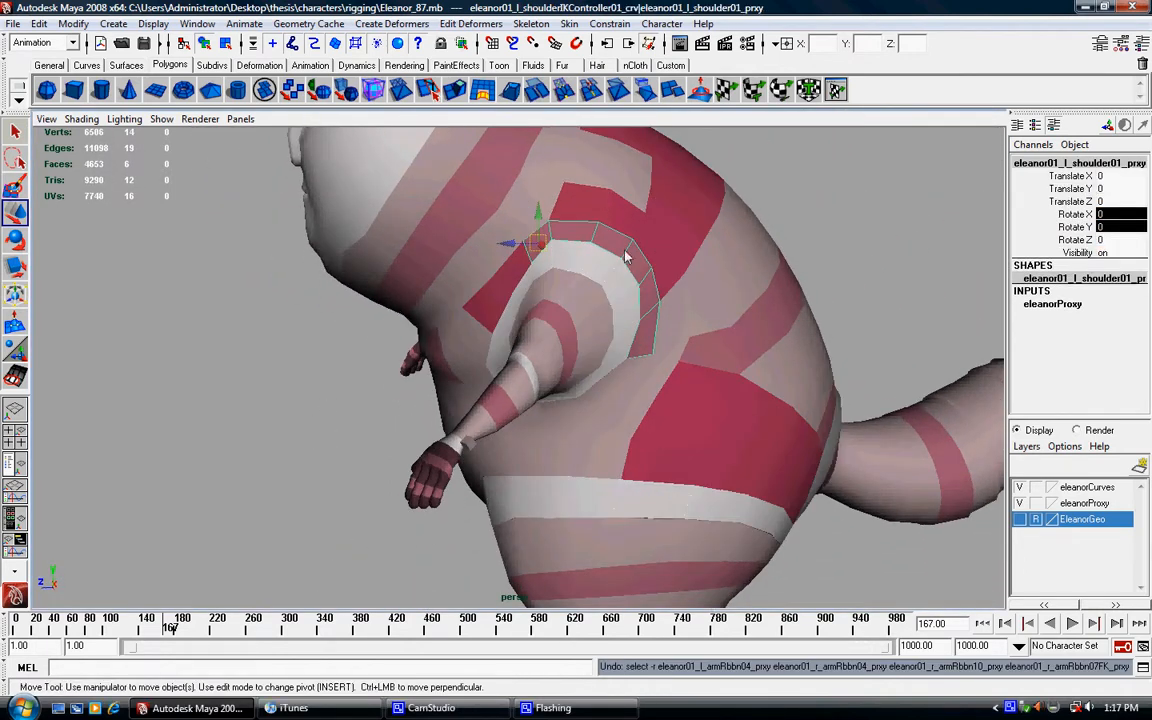
Try rotating the left shoulder proxy and undo the rotation
alt+drag(797, 300, 475, 312)
click(602, 285)
alt+drag(503, 354, 524, 278)
key(e)
alt+drag(602, 357, 460, 363)
alt+middle_drag(535, 365, 519, 440)
alt+drag(519, 440, 391, 280)
alt+drag(553, 285, 575, 375)
alt+drag(552, 313, 699, 315)
key(ctrl+z)
Try moving the left leg's first ribbon proxy at the thigh upward and undo the move
alt+drag(618, 371, 522, 376)
mouse_move(507, 355)
middle_down()
mouse_move(481, 290)
mouse_move(475, 313)
mouse_move(504, 375)
middle_up()
key(w)
alt+drag(504, 468, 507, 390)
alt+right_drag(507, 390, 585, 502)
click(550, 510)
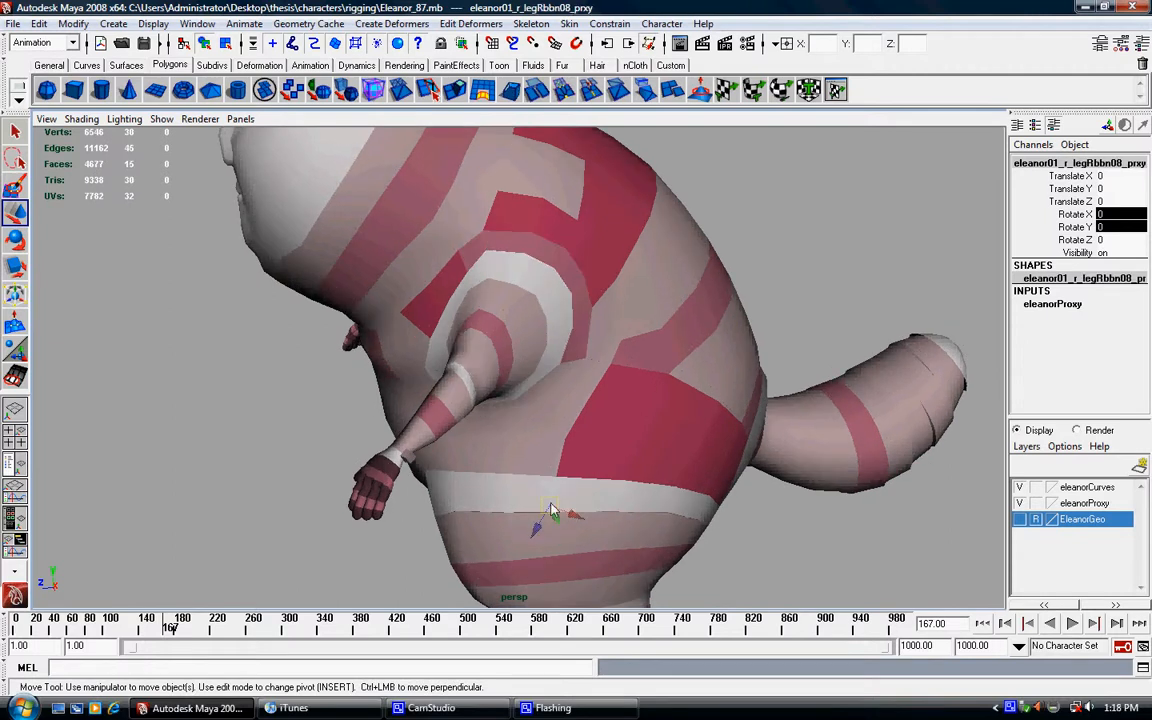
alt+drag(550, 513, 651, 501)
click(687, 484)
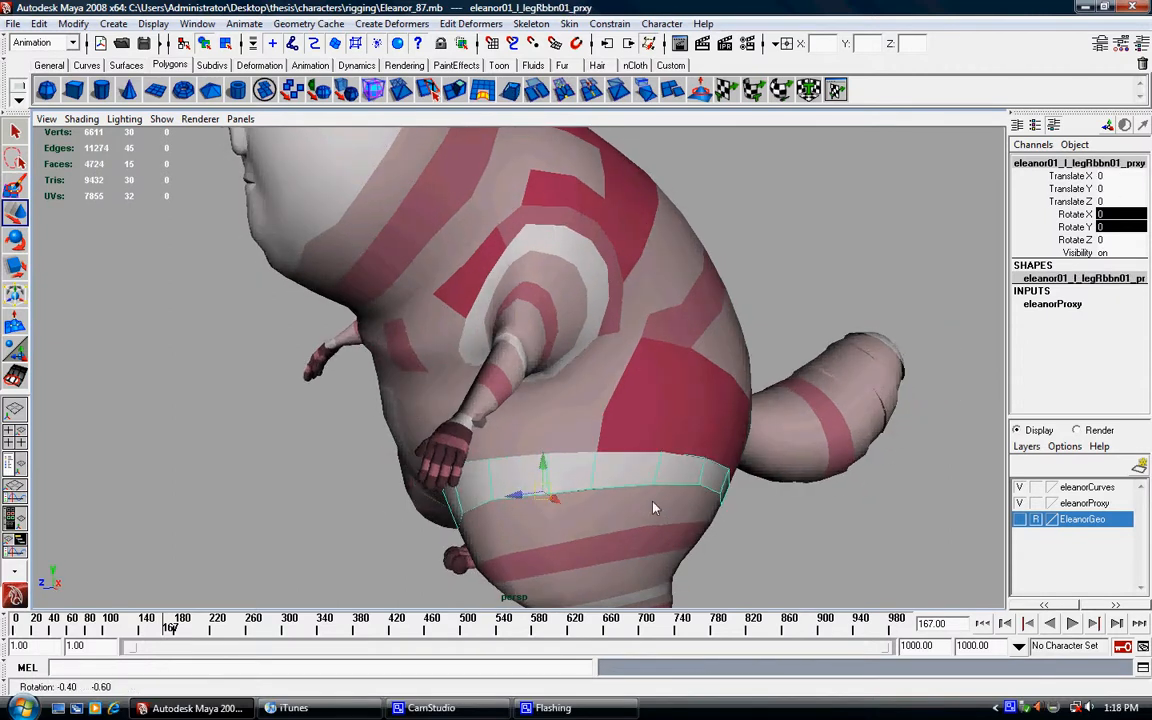
drag(541, 487, 540, 434)
key(ctrl+z)
Try transforming the left arm's shoulder and elbow ribbon FK proxies together and undo the change
alt+right_drag(540, 434, 580, 402)
click(602, 346)
shift+click(503, 466)
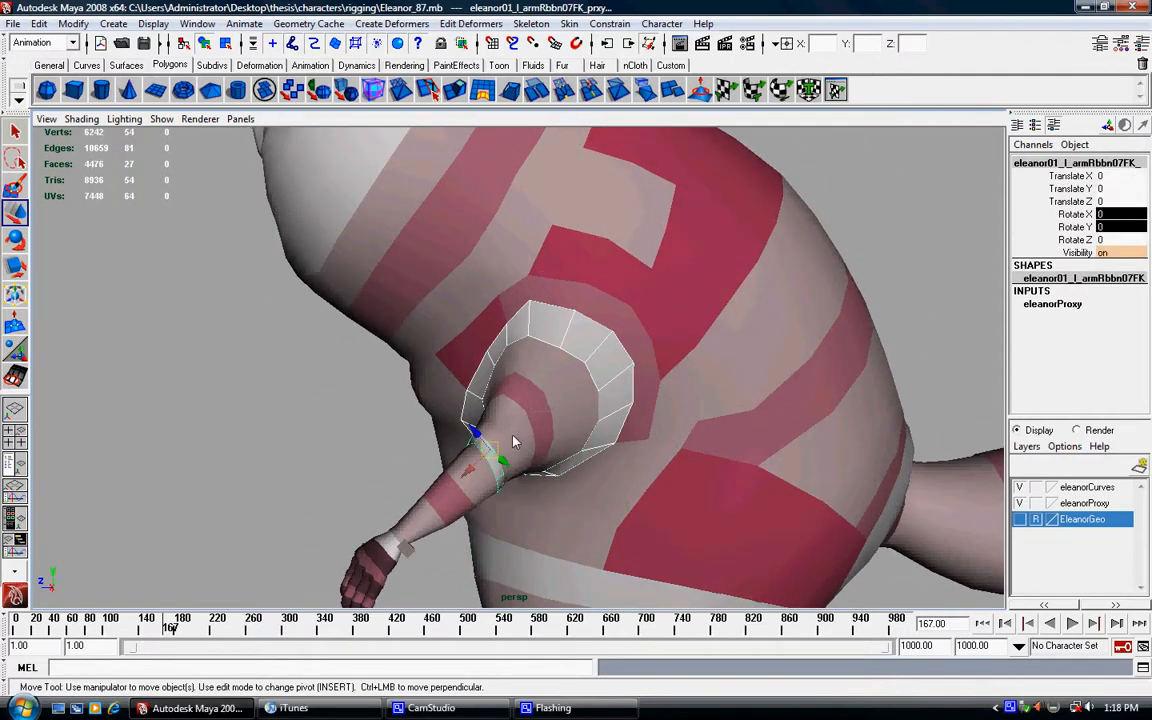
drag(478, 428, 498, 445)
alt+middle_drag(498, 445, 494, 398)
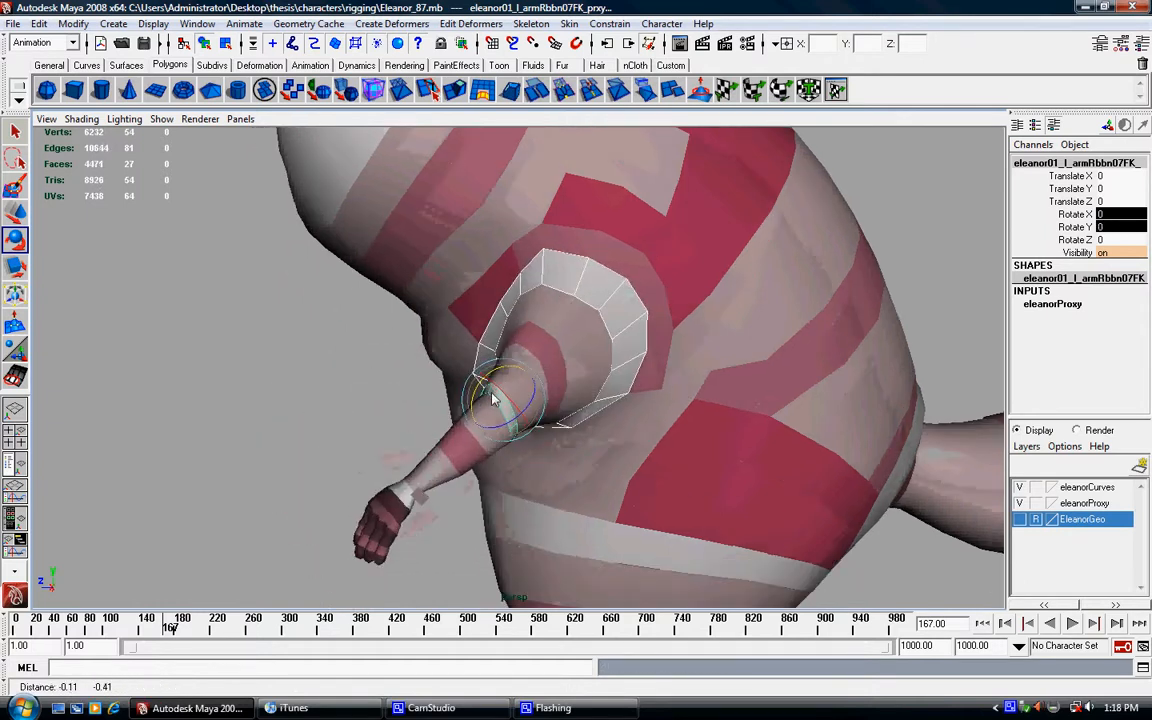
alt+drag(494, 398, 480, 375)
key(ctrl+z)
Try posing the left hand from its wrist proxy and undo the change
click(405, 418)
click(405, 418)
drag(400, 411, 440, 432)
key(ctrl+z)
Rotate the left elbow's ribbon FK proxy to Rotate Y -49.424 and move it away from the body to stretch the upper arm
click(508, 366)
drag(505, 350, 508, 332)
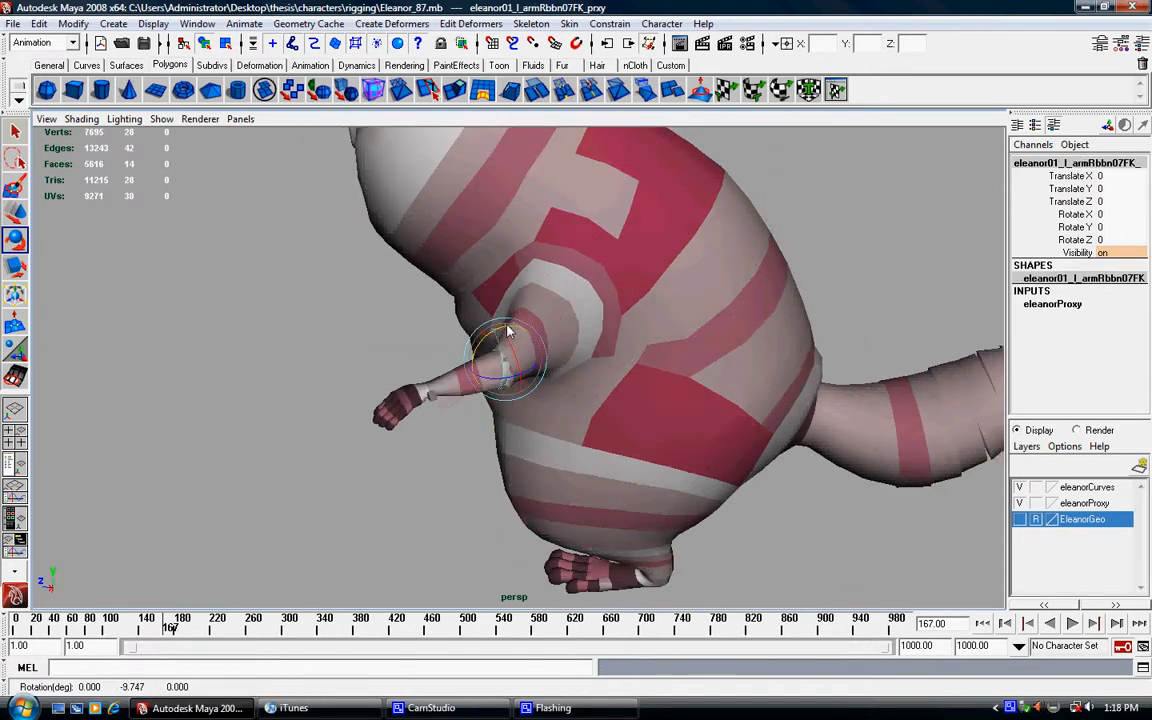
drag(467, 385, 405, 370)
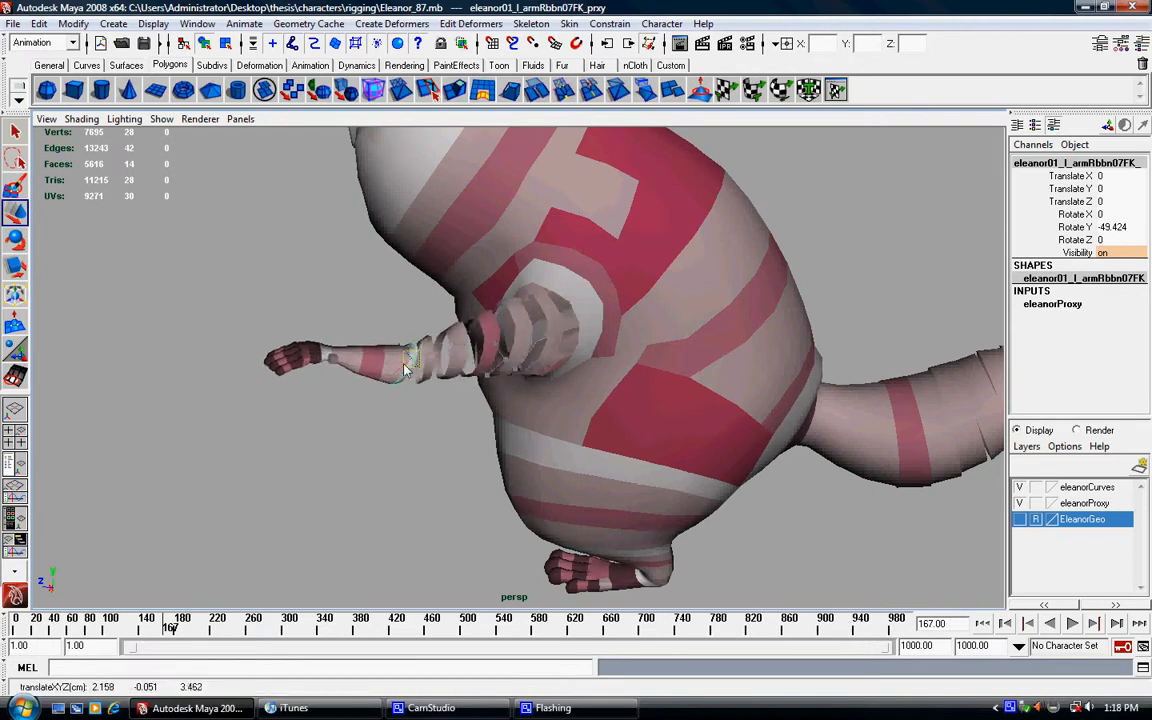
Select the left wrist FK proxy and move it to Translate X 0.682, Y 0.514, Z -0.261
click(346, 313)
click(284, 313)
alt+middle_drag(281, 311, 328, 342)
click(312, 359)
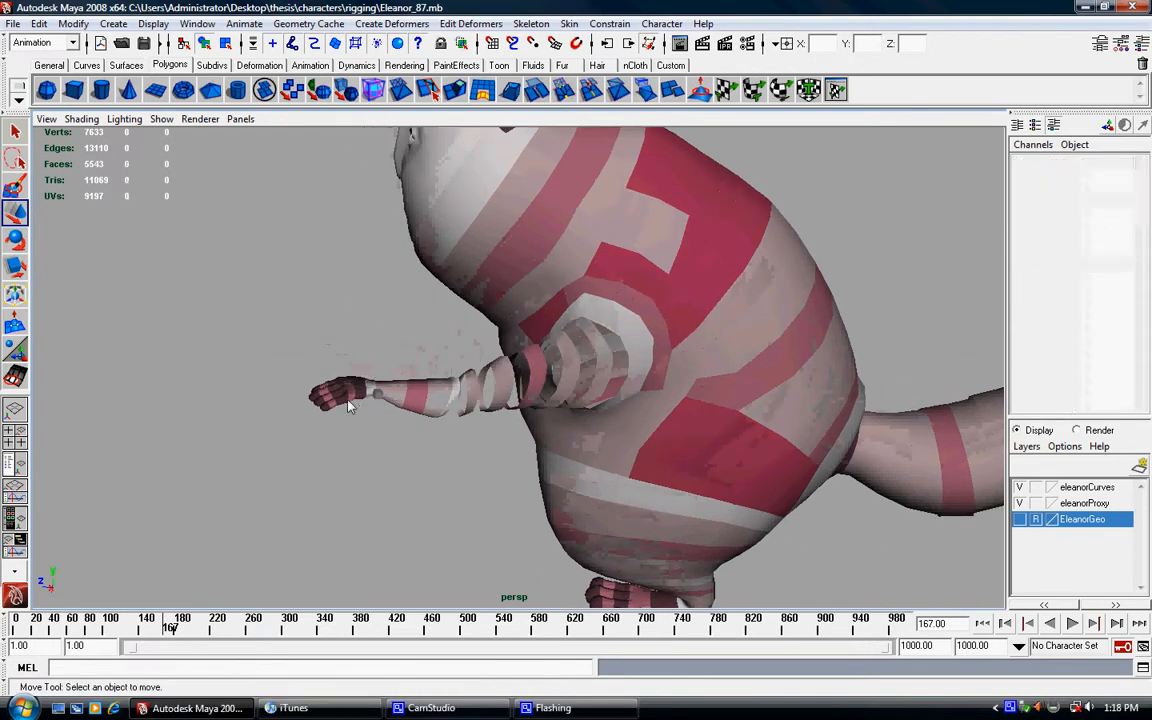
click(345, 389)
alt+drag(372, 392, 376, 352)
click(345, 392)
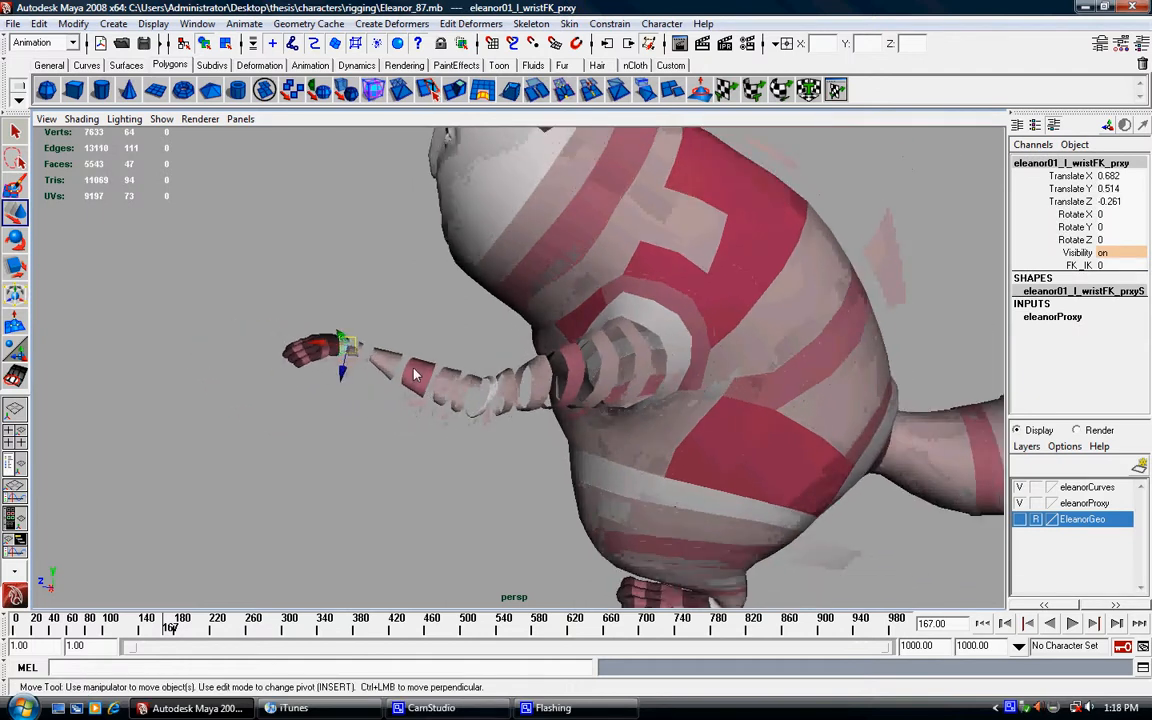
Switch the left arm to IK by setting FK_IK to 10 on the left IK/FK elbow control
click(418, 385)
alt+drag(417, 443, 440, 455)
alt+right_drag(440, 455, 463, 460)
alt+drag(463, 460, 879, 397)
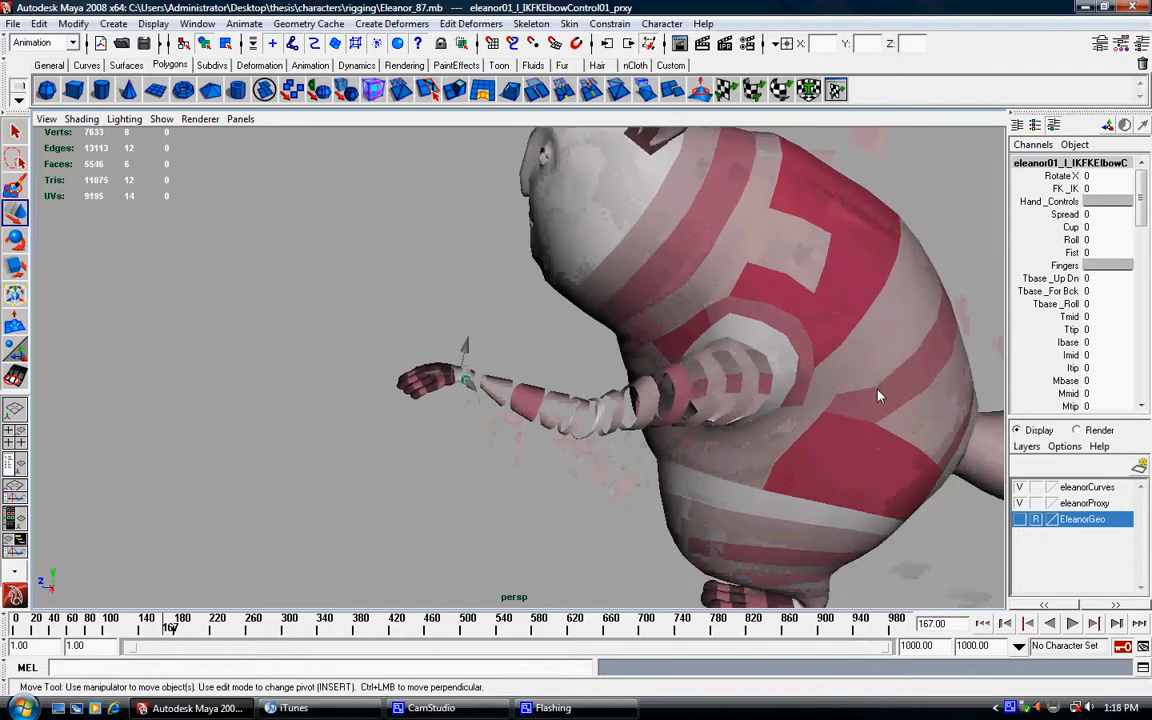
click(1065, 189)
middle_drag(591, 425, 737, 418)
alt+middle_drag(722, 432, 645, 405)
alt+right_drag(645, 405, 700, 413)
alt+middle_drag(700, 413, 612, 417)
alt+right_drag(612, 417, 584, 429)
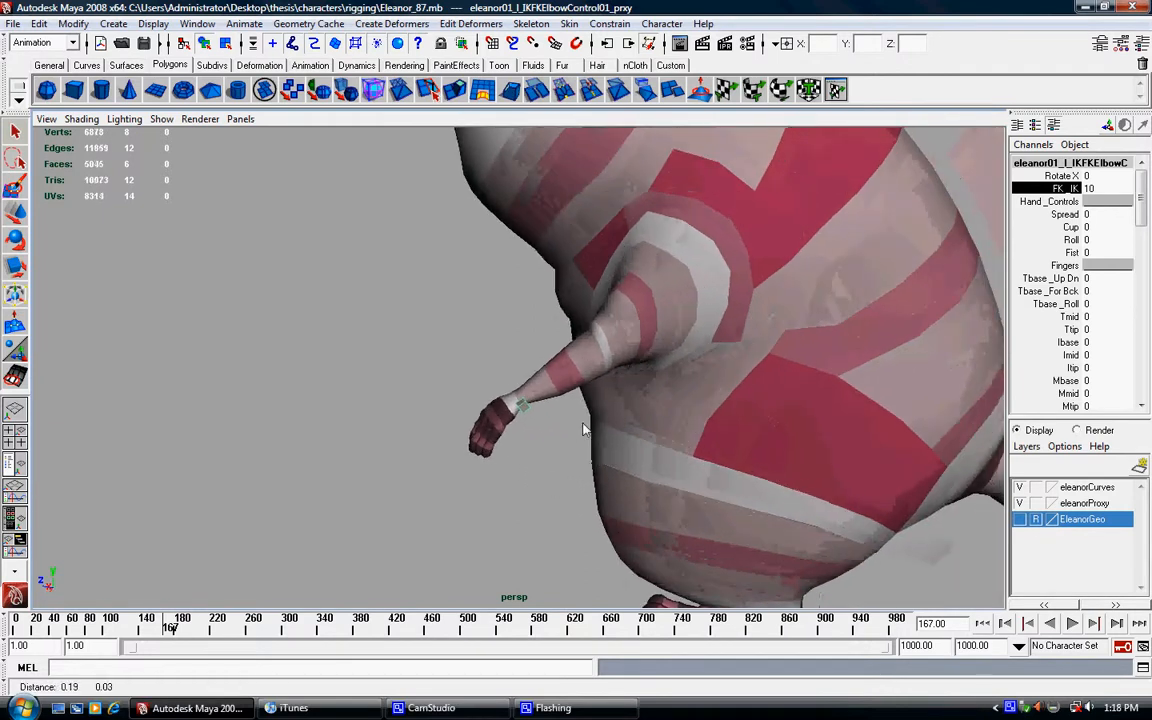
Move the left wrist IK proxy away from the body to Translate X 1.597, Y 0.614, Z -0.851
click(521, 400)
key(w)
alt+drag(521, 400, 312, 428)
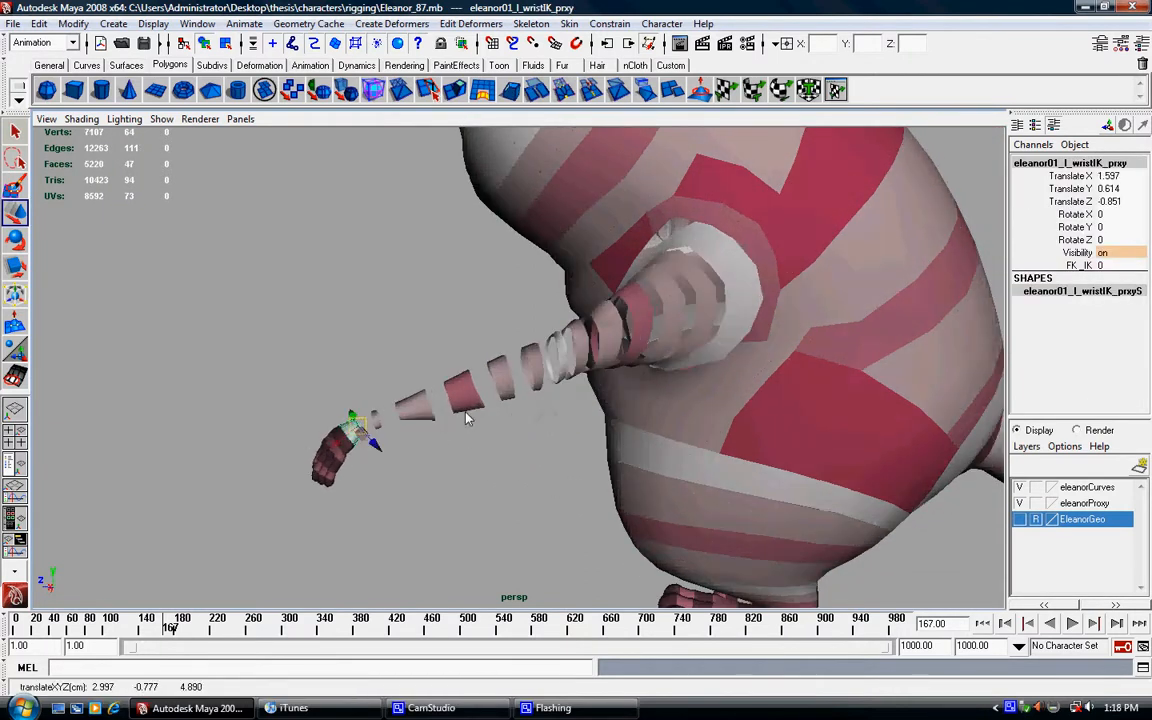
Pull the left elbow's ribbon IK proxy downward and the upper arm's fourth ribbon proxy upward to bend the stretched arm
click(566, 391)
click(561, 386)
drag(561, 386, 555, 445)
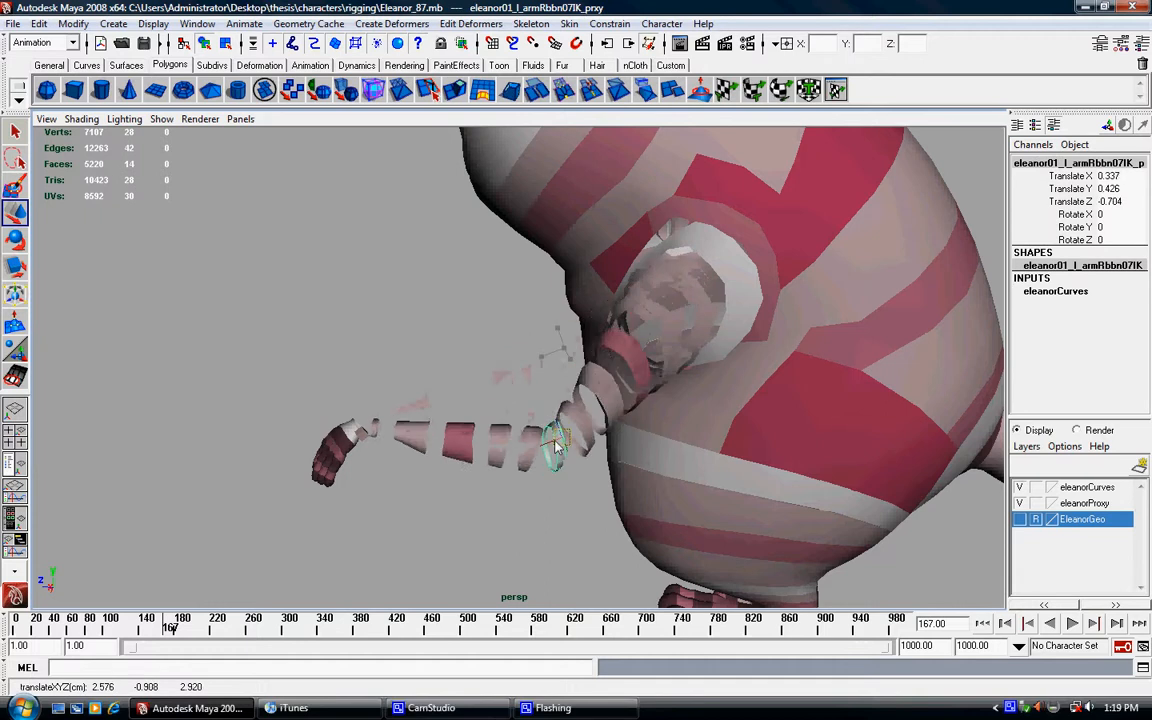
click(631, 369)
drag(619, 367, 561, 306)
alt+drag(541, 378, 511, 438)
Undo the moves of the left arm's ribbon proxies and wrist IK proxy
key(z)
key(z)
key(z)
key(z)
key(z)
key(z)
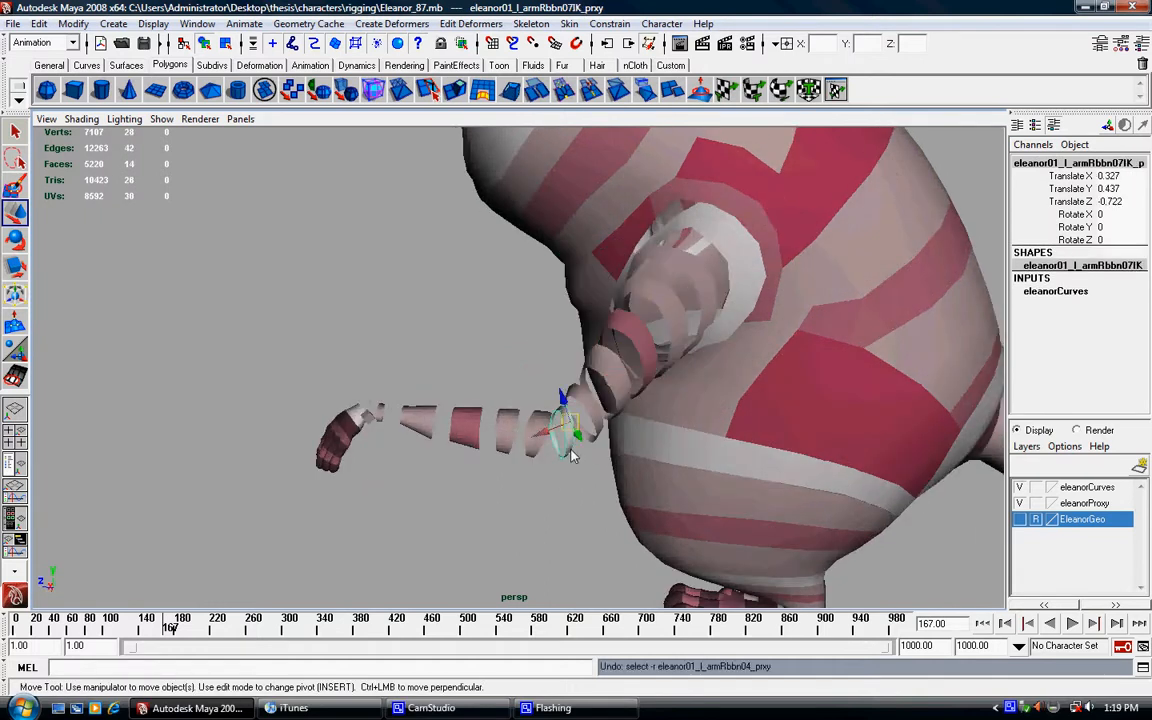
alt+middle_drag(560, 424, 540, 442)
alt+right_drag(540, 442, 560, 450)
alt+drag(560, 450, 525, 376)
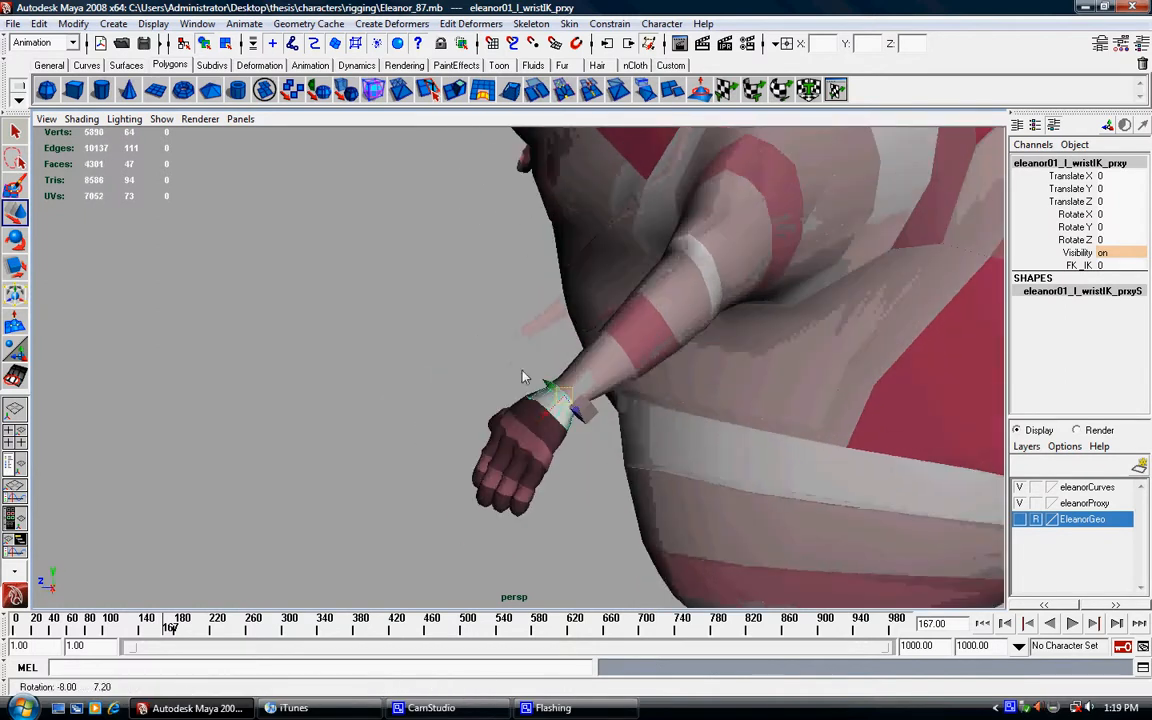
Try changing the hand's Spread on the left IK/FK elbow control and undo the change
alt+right_drag(525, 376, 567, 501)
click(567, 500)
click(548, 397)
alt+middle_drag(588, 444, 562, 437)
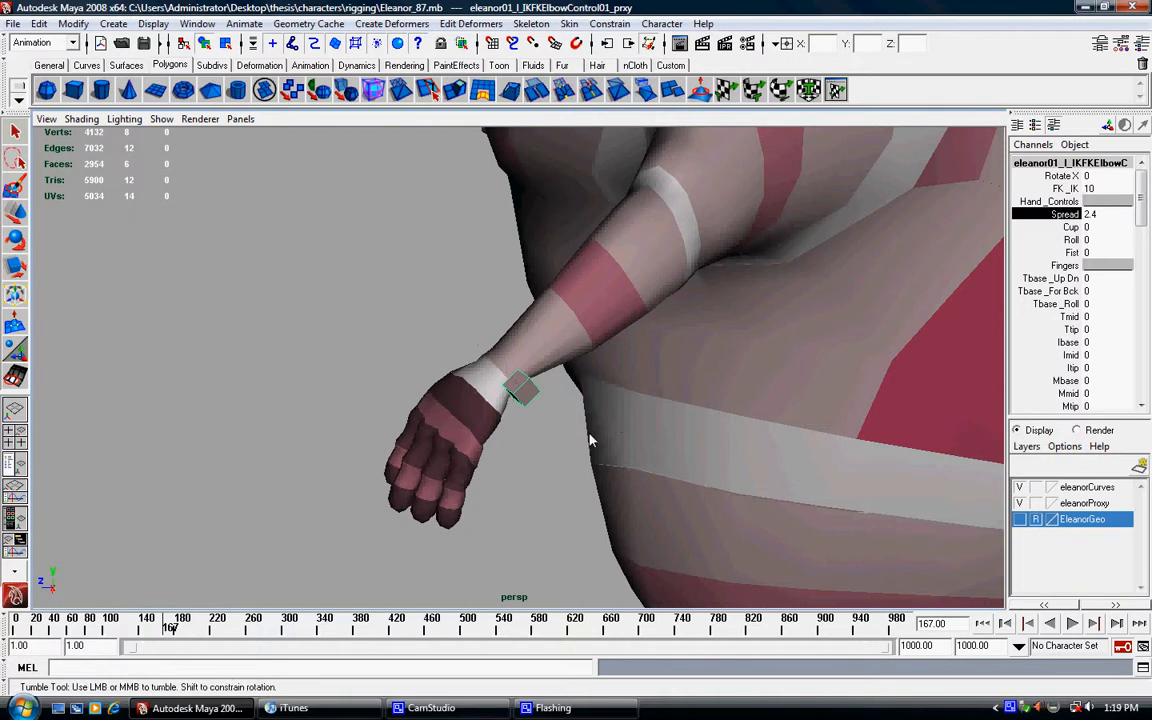
alt+drag(590, 440, 625, 429)
key(z)
key(z)
middle_drag(648, 427, 780, 396)
click(1067, 343)
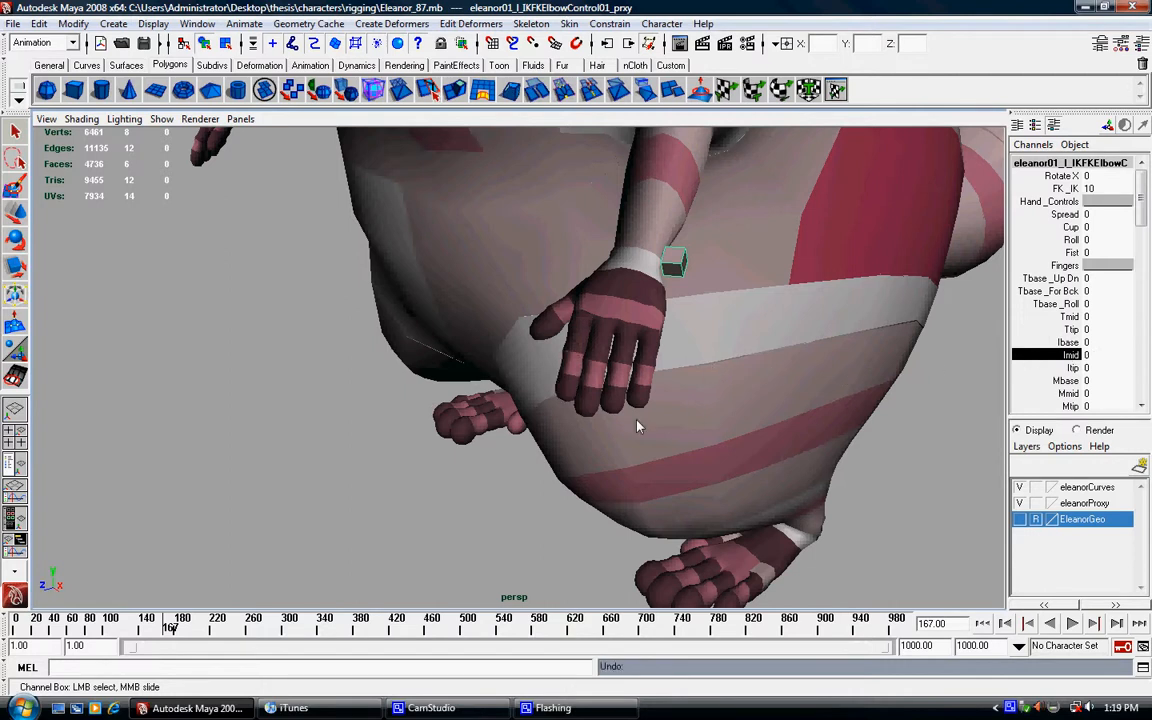
alt+drag(637, 427, 972, 400)
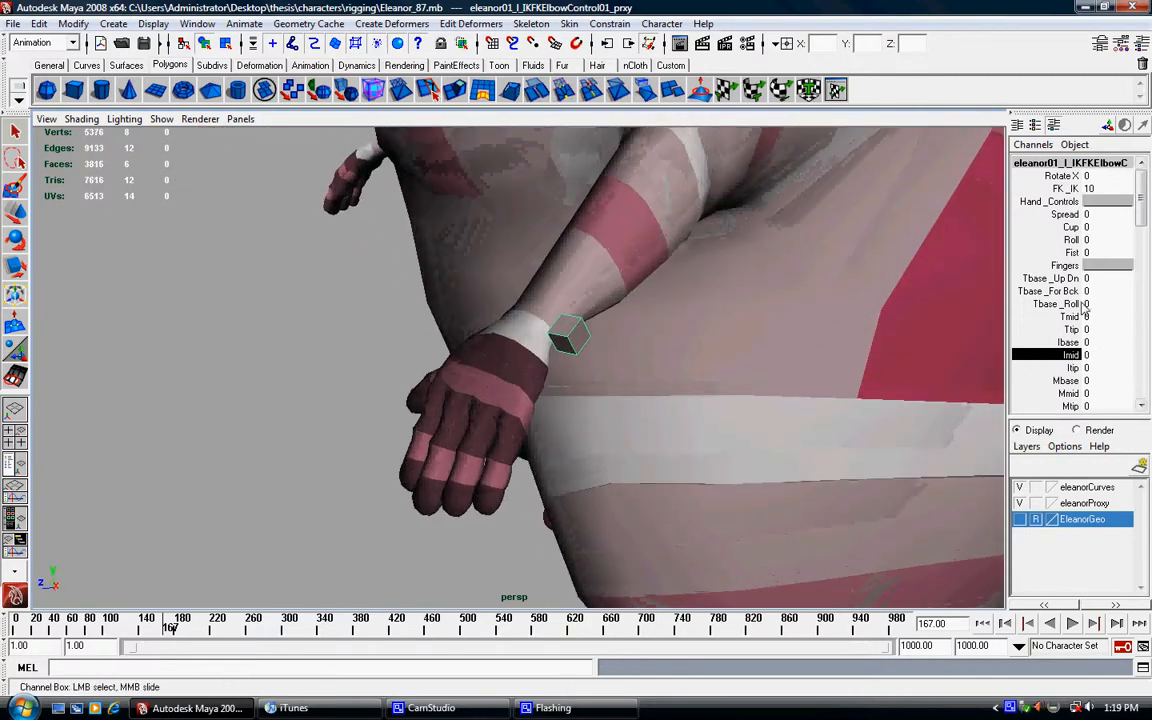
Pose a pointing hand on the left IK/FK elbow control with Fist 9.7 and Ibase, Imid and Itip at -7.2
click(1075, 253)
alt+middle_drag(667, 380, 548, 386)
alt+drag(548, 386, 620, 378)
click(1068, 342)
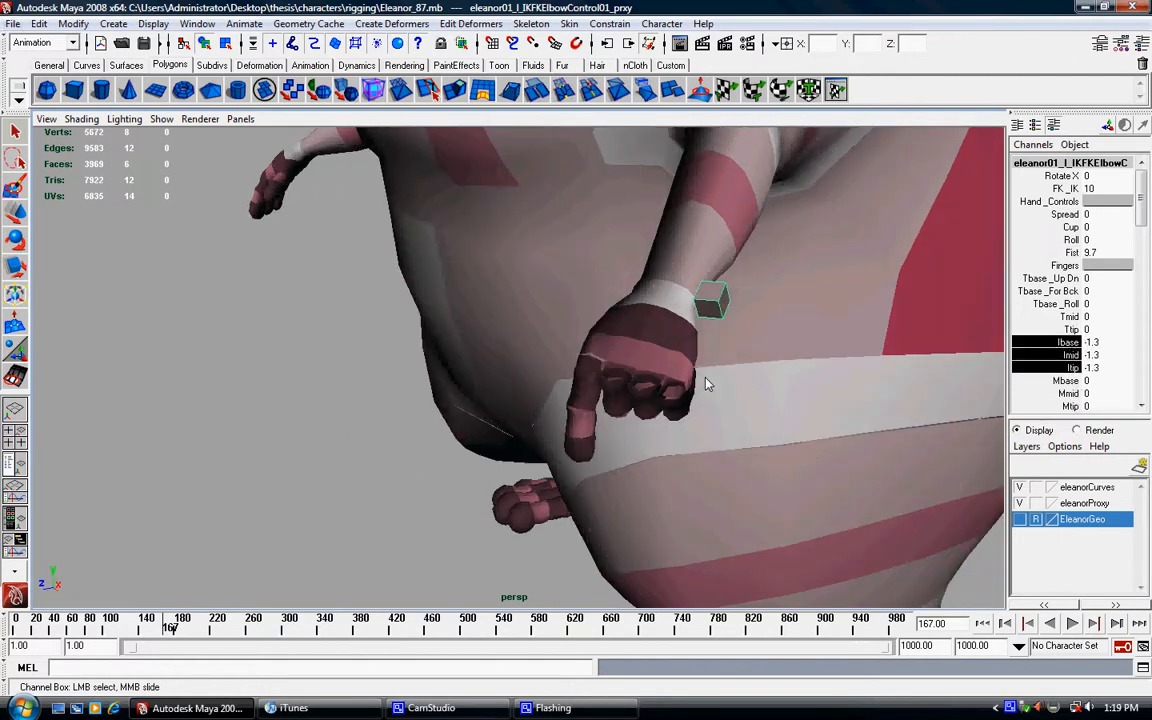
alt+drag(673, 395, 638, 399)
Rotate the left index finger's middle and tip proxies individually
click(592, 383)
key(w)
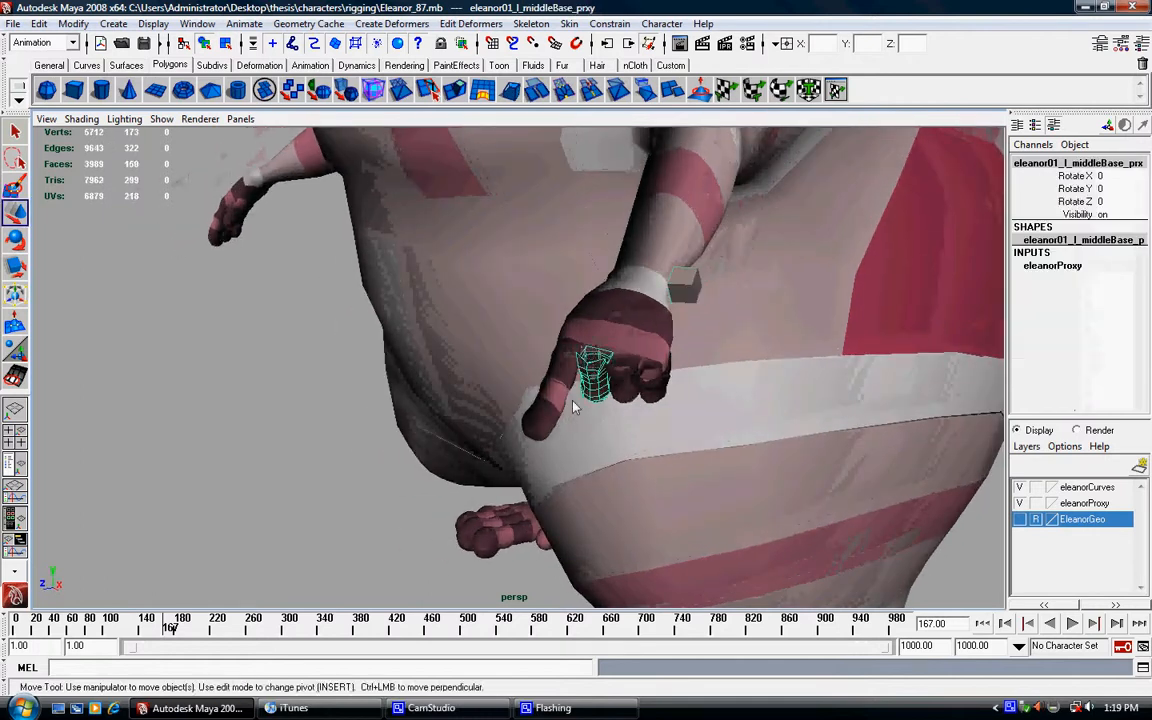
scroll(563, 415, up, 3)
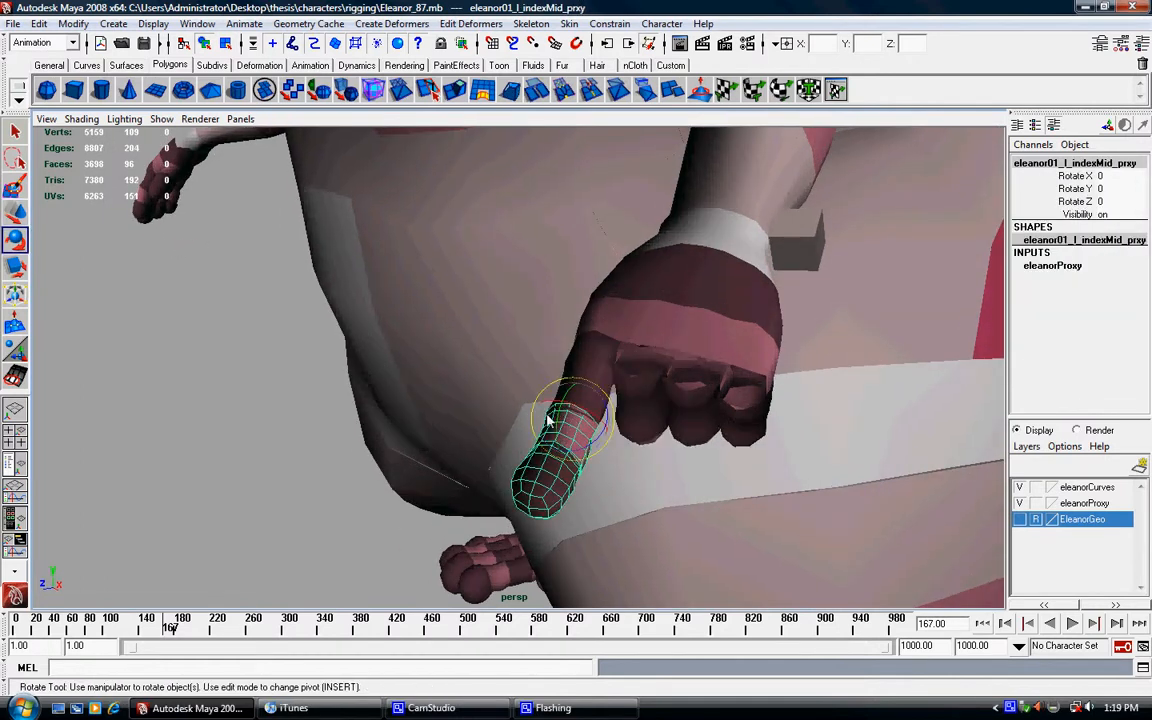
drag(548, 420, 561, 428)
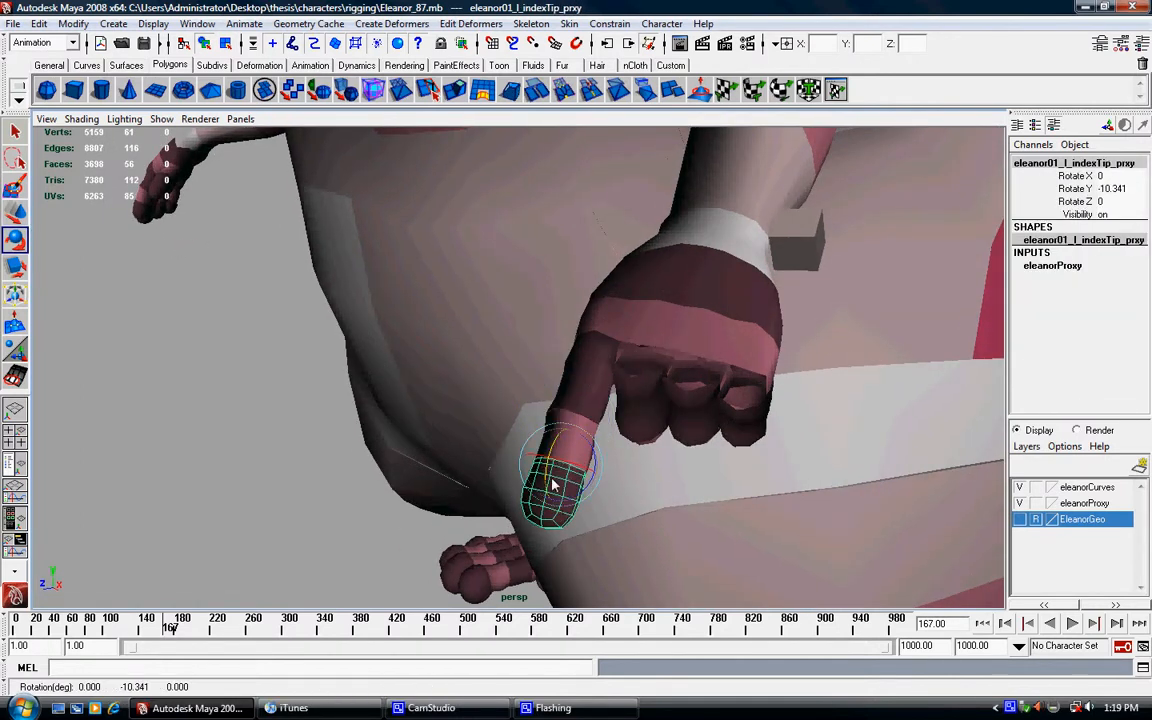
alt+drag(553, 485, 494, 474)
Undo the index finger rotations and the left hand's fist pose, returning the fingers to their open position
key(ctrl+z)
key(ctrl+z)
key(ctrl+z)
key(ctrl+z)
key(ctrl+z)
key(ctrl+z)
key(ctrl+z)
key(ctrl+z)
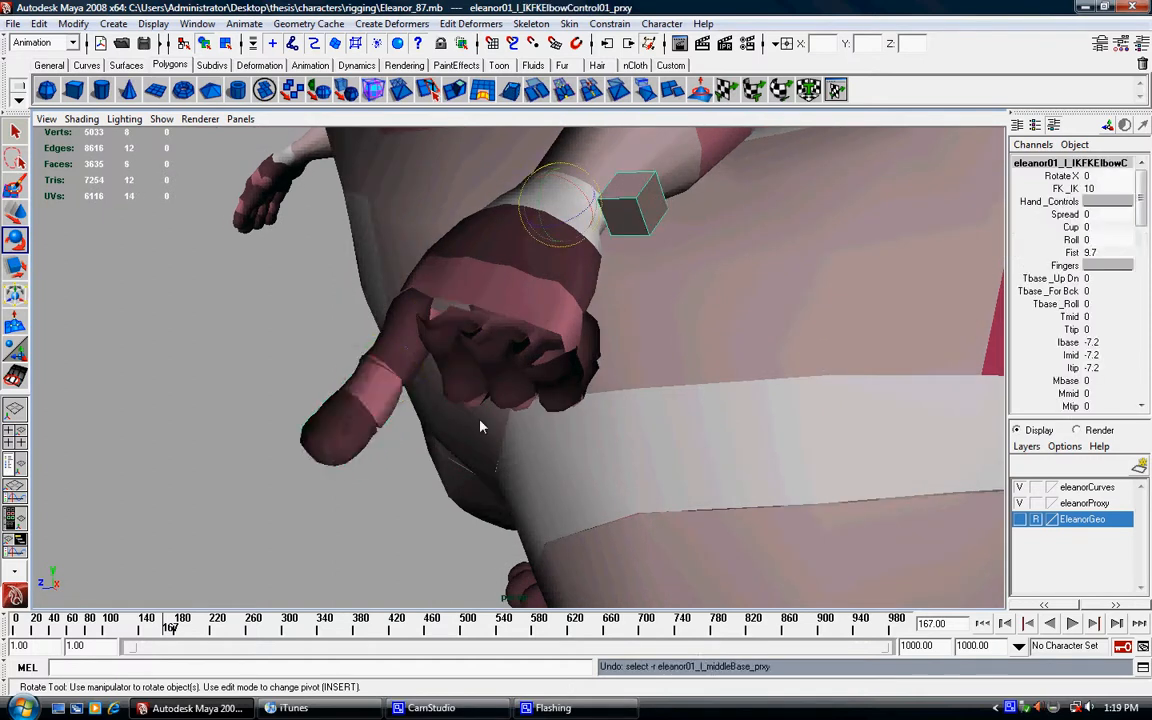
alt+middle_drag(479, 426, 478, 492)
scroll(478, 492, down, 10)
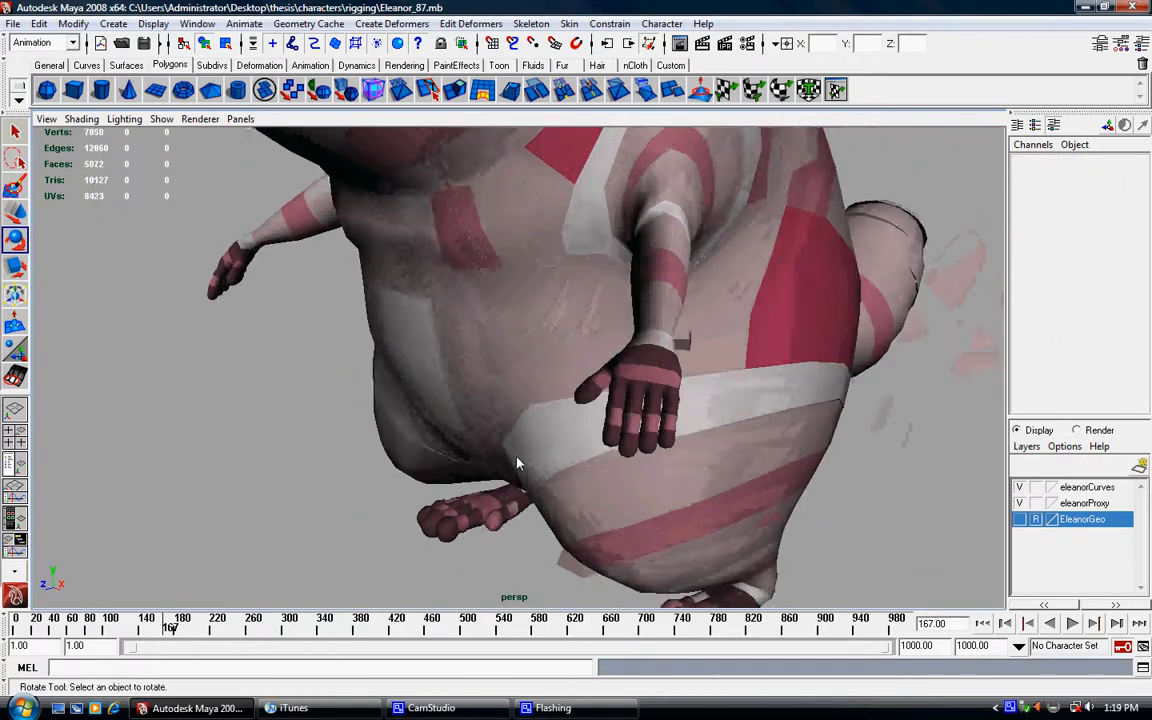
Select the root proxy at the hips and set keyframes on all its channels at frame 1
alt+drag(470, 491, 591, 307)
click(557, 402)
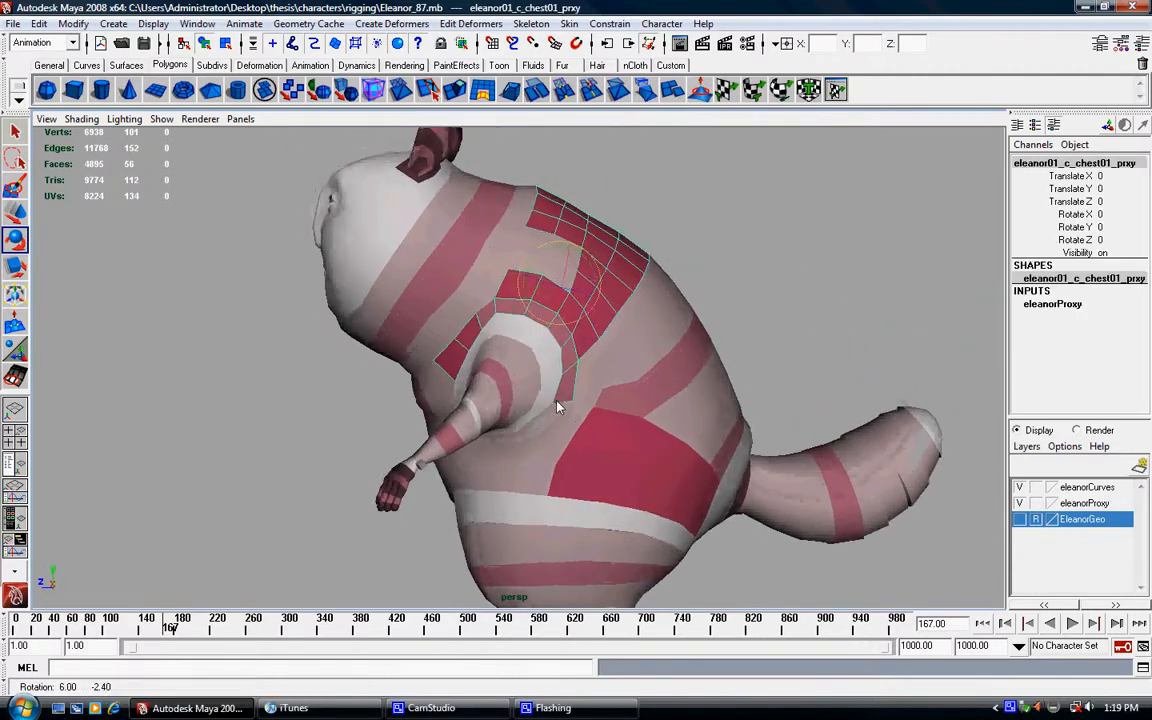
alt+drag(557, 402, 236, 561)
key(w)
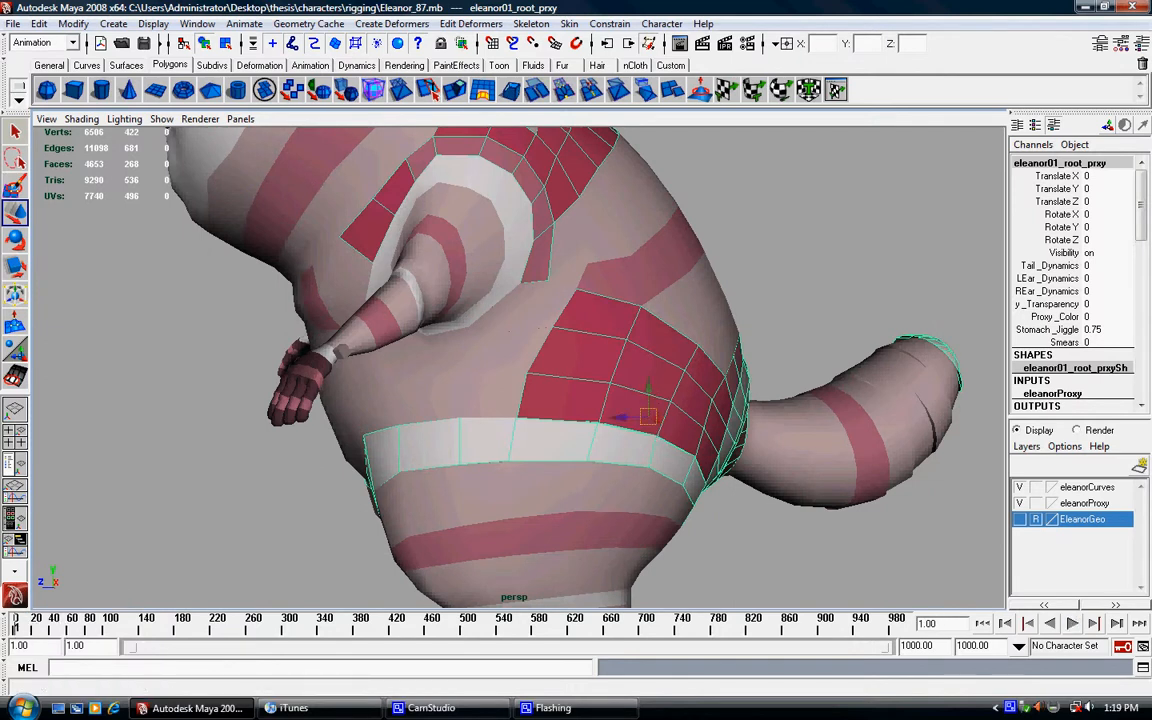
key(s)
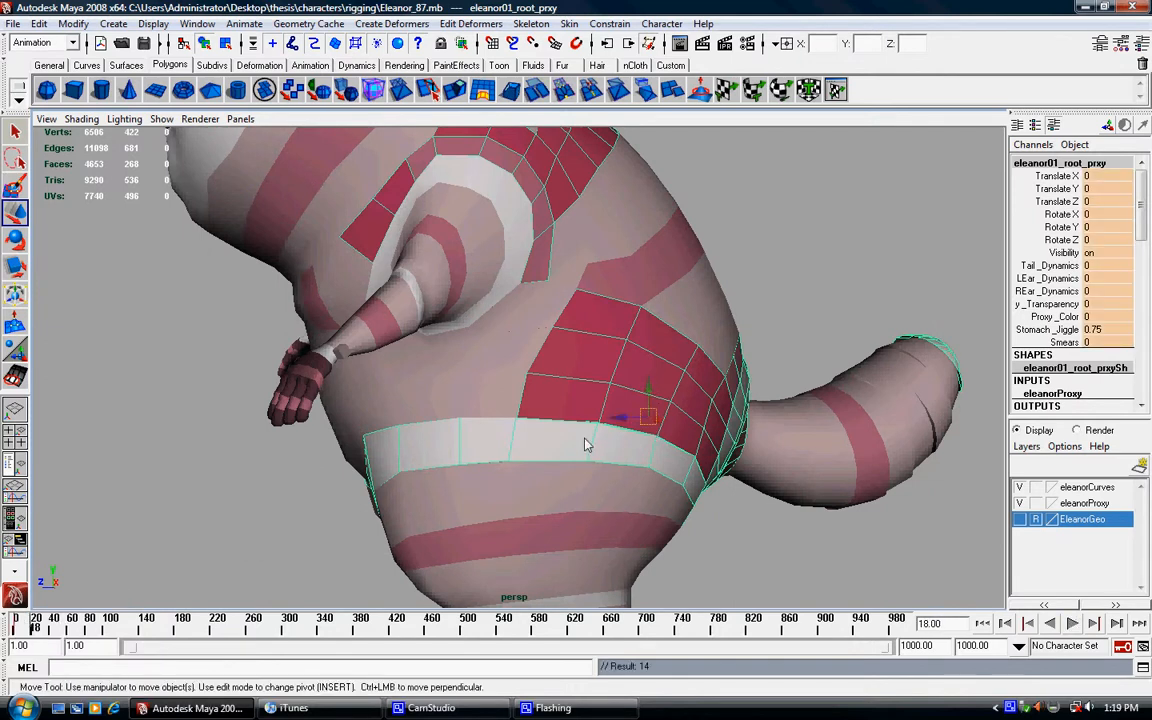
Animate the root proxy by raising it to Translate X -0.077, Y 0.325, Z 0.24 at frame 18 and lowering it again
drag(648, 415, 626, 387)
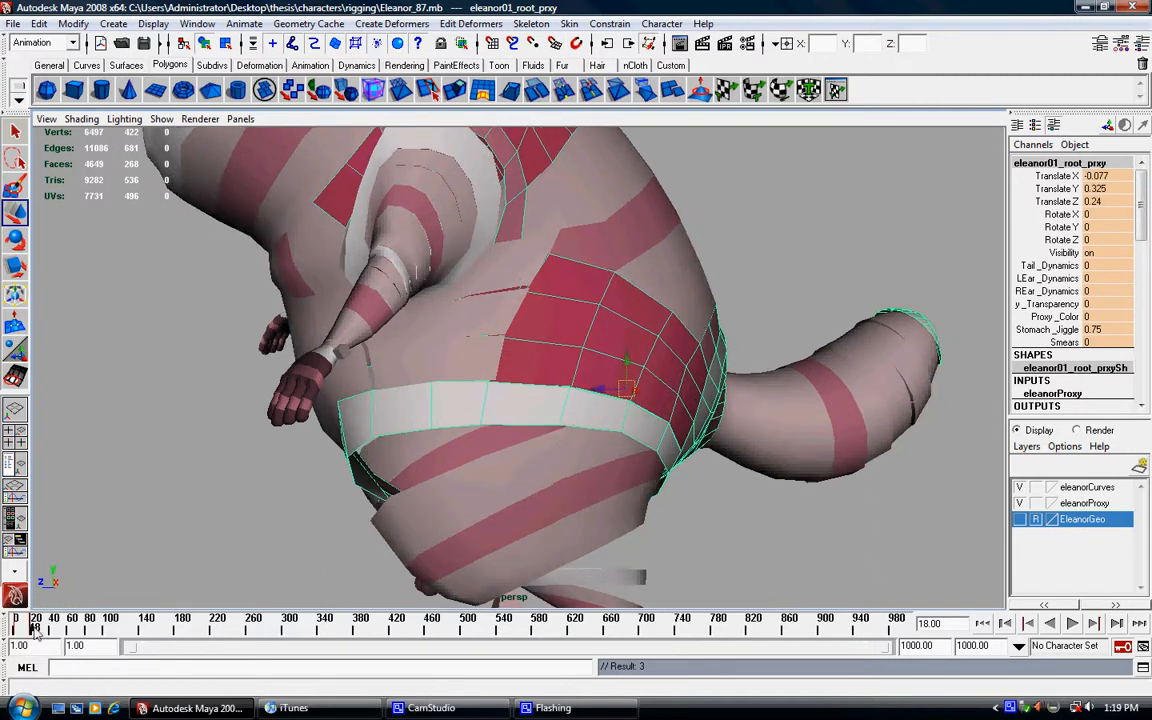
drag(627, 391, 648, 426)
alt+drag(570, 460, 708, 464)
scroll(708, 464, down, 2)
Play the root animation from the first frame to check the stomach jiggle and stop playback
click(982, 623)
click(1071, 623)
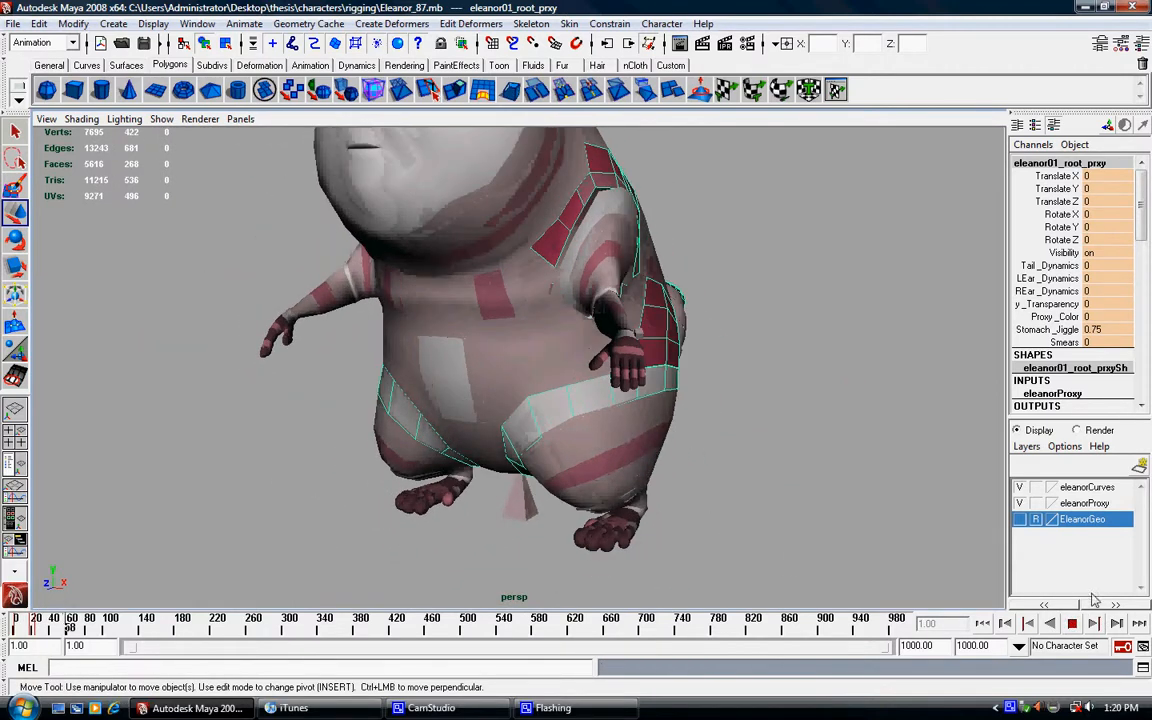
key(Escape)
Try moving the lower stomach proxy on the belly and undo the move
click(513, 433)
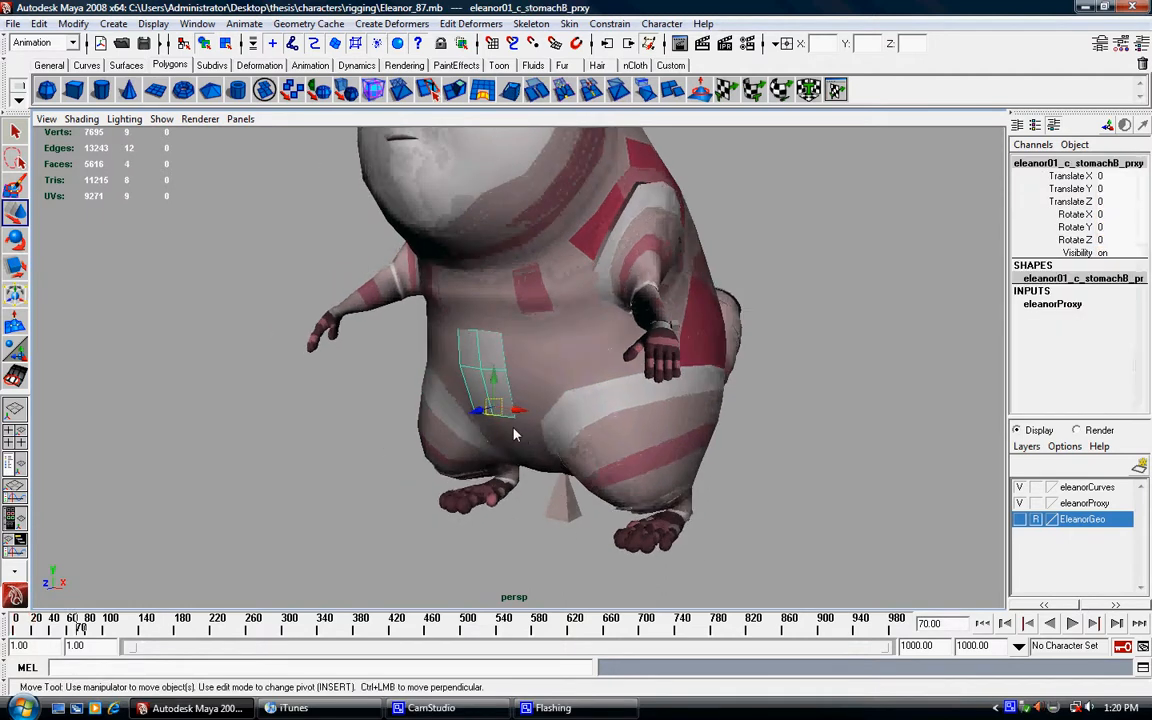
mouse_move(498, 414)
mouse_down()
mouse_move(530, 424)
mouse_move(483, 408)
mouse_up()
key(ctrl+z)
Keyframe the lower stomach proxy at frame 70 and move it to Translate X -0.211, Y -0.365, Z 0.249 at frame 102
alt+middle_drag(388, 522, 410, 497)
drag(84, 632, 111, 634)
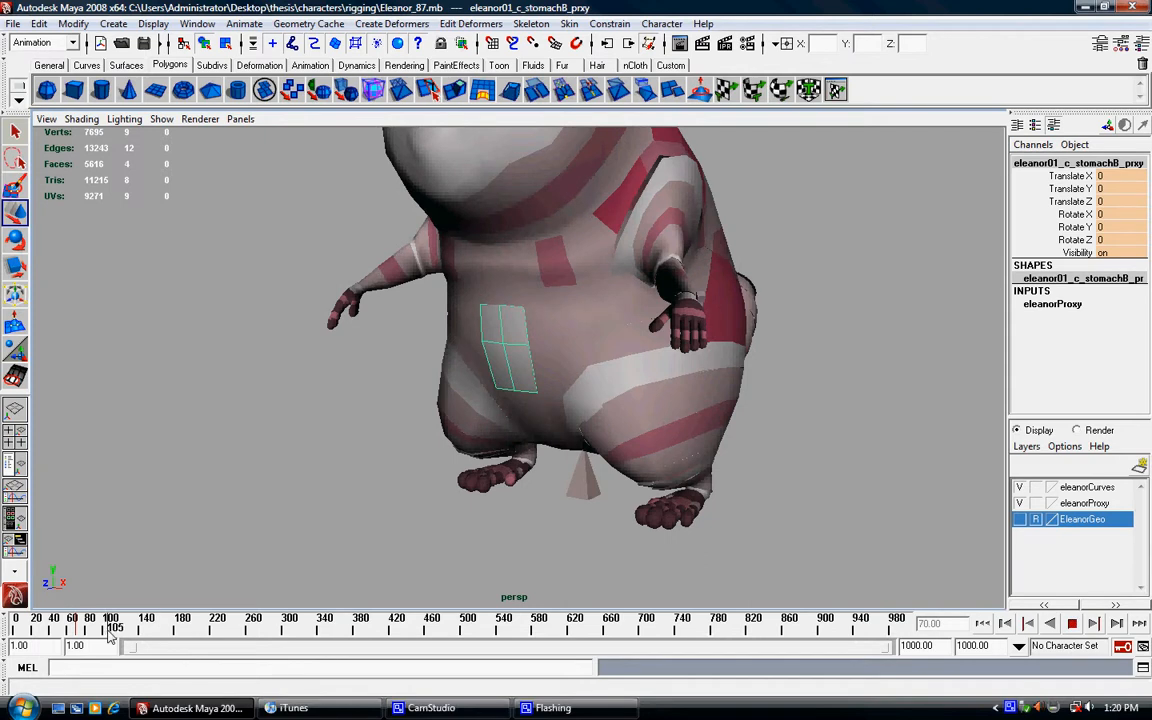
alt+middle_drag(322, 491, 314, 531)
alt+drag(467, 452, 456, 475)
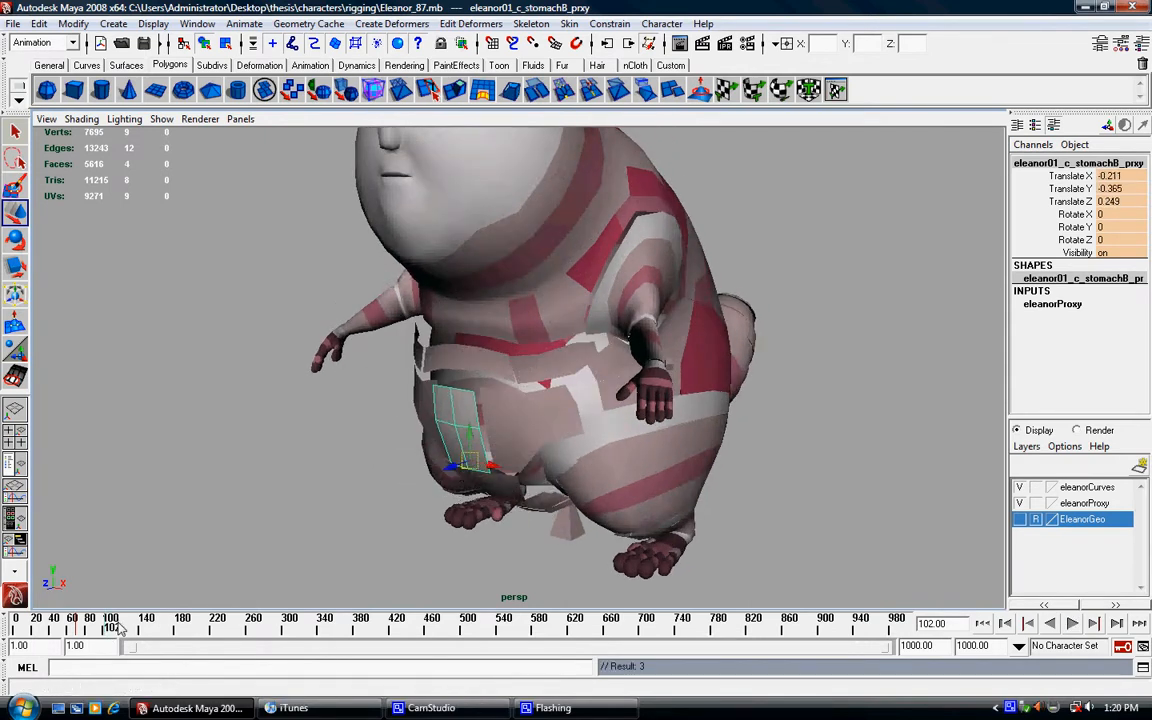
Set the lower stomach proxy's Translate X, Y and Z to 0, play back its animation and stop playback
click(1128, 201)
text(0)
key(Return)
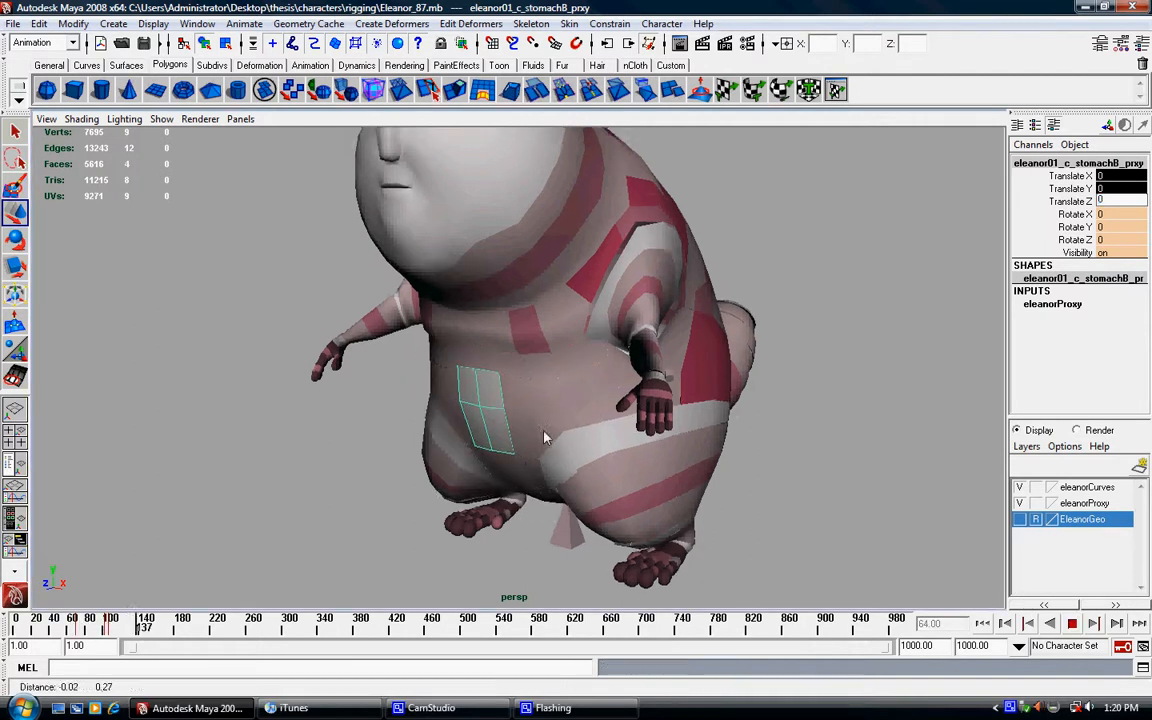
click(1077, 623)
Try moving the character's left breast proxy on the upper belly and undo the move
alt+right_drag(640, 490, 706, 504)
alt+middle_drag(706, 504, 722, 468)
mouse_move(558, 528)
mouse_down()
mouse_move(598, 543)
mouse_move(568, 525)
mouse_up()
alt+middle_drag(592, 494, 586, 525)
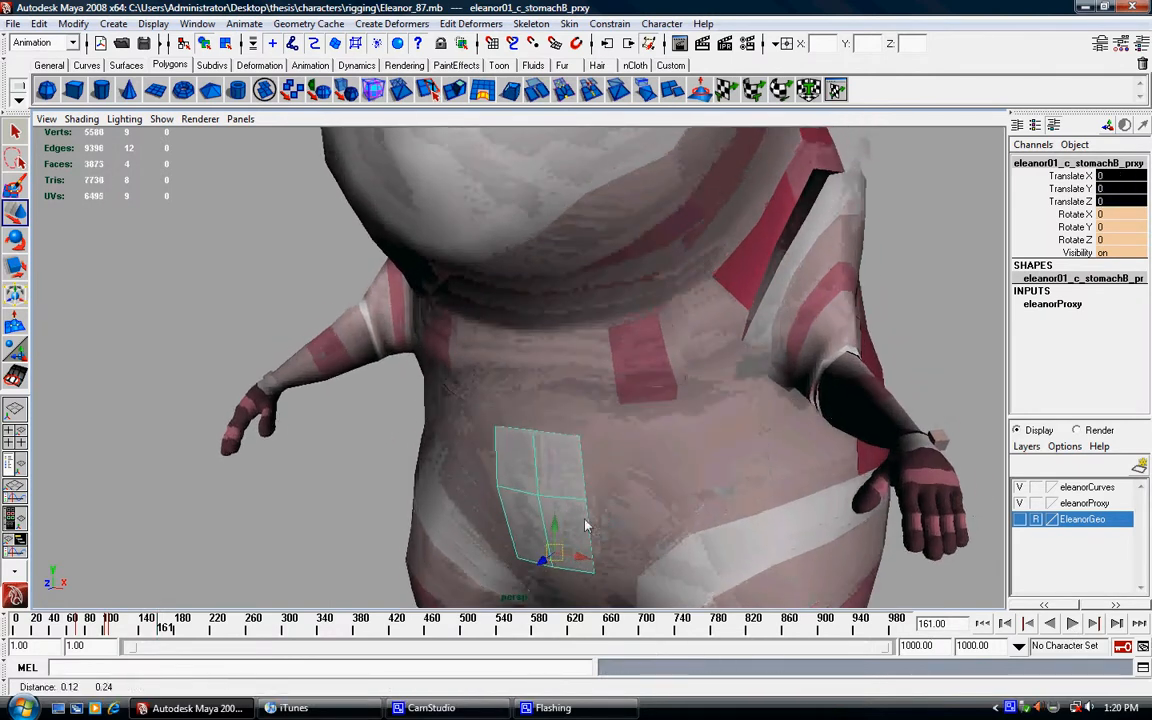
click(660, 384)
drag(668, 389, 678, 368)
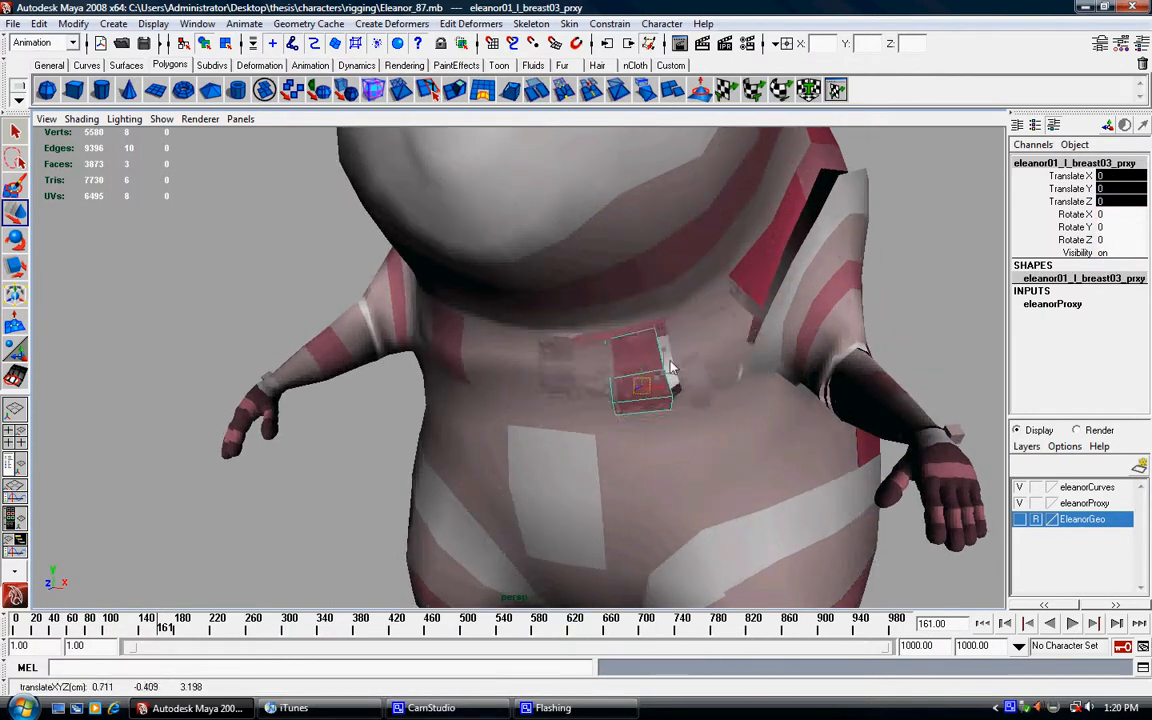
key(ctrl+z)
Try moving the character's right breast proxy on the upper belly and undo the move
alt+drag(616, 412, 648, 419)
alt+middle_drag(648, 419, 714, 406)
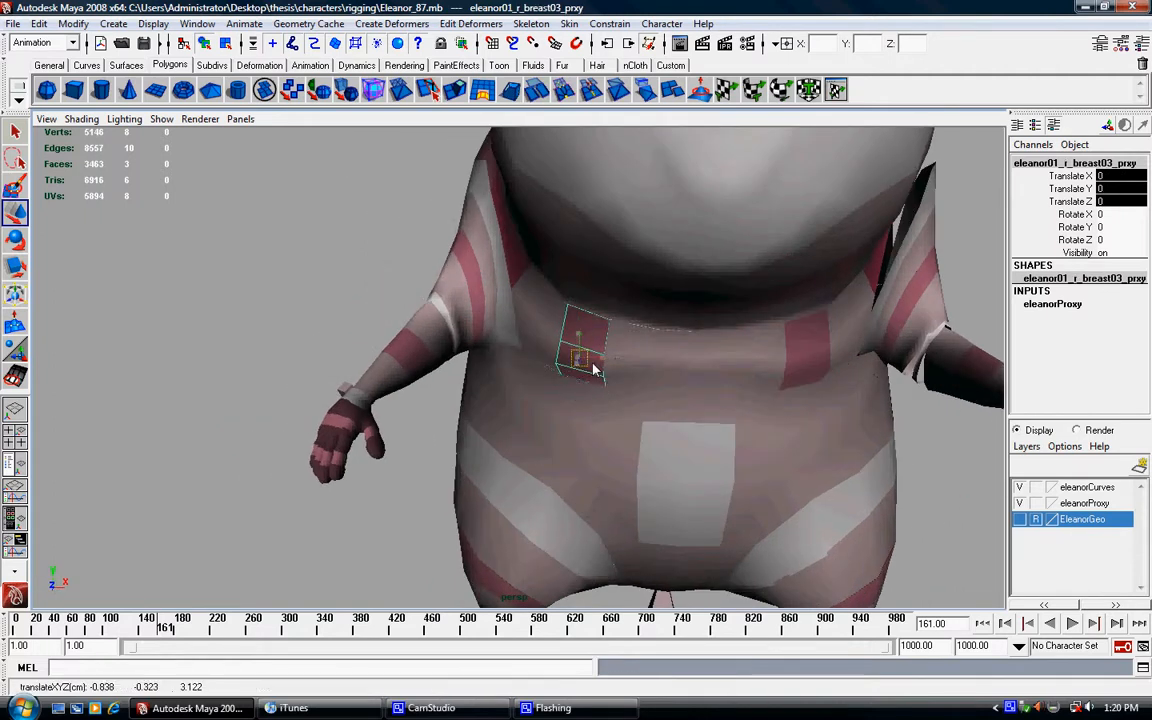
drag(593, 369, 591, 378)
key(ctrl+z)
alt+right_drag(660, 432, 622, 437)
alt+drag(632, 418, 580, 409)
alt+middle_drag(580, 409, 597, 420)
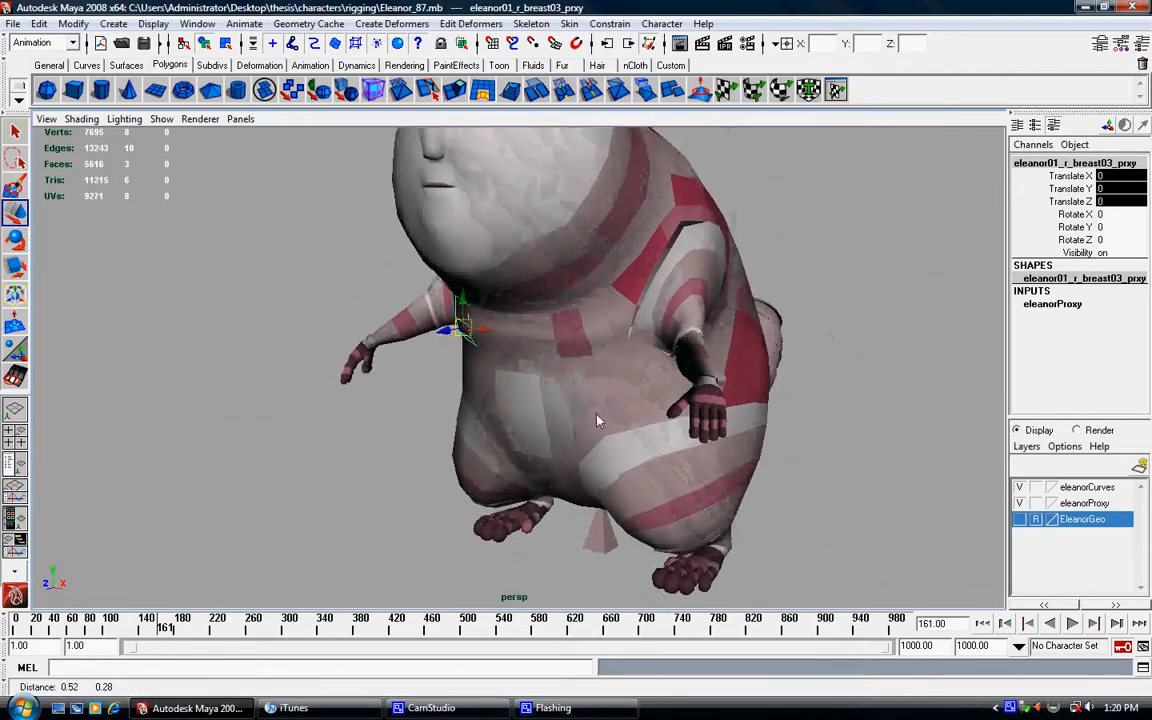
alt+drag(596, 421, 571, 407)
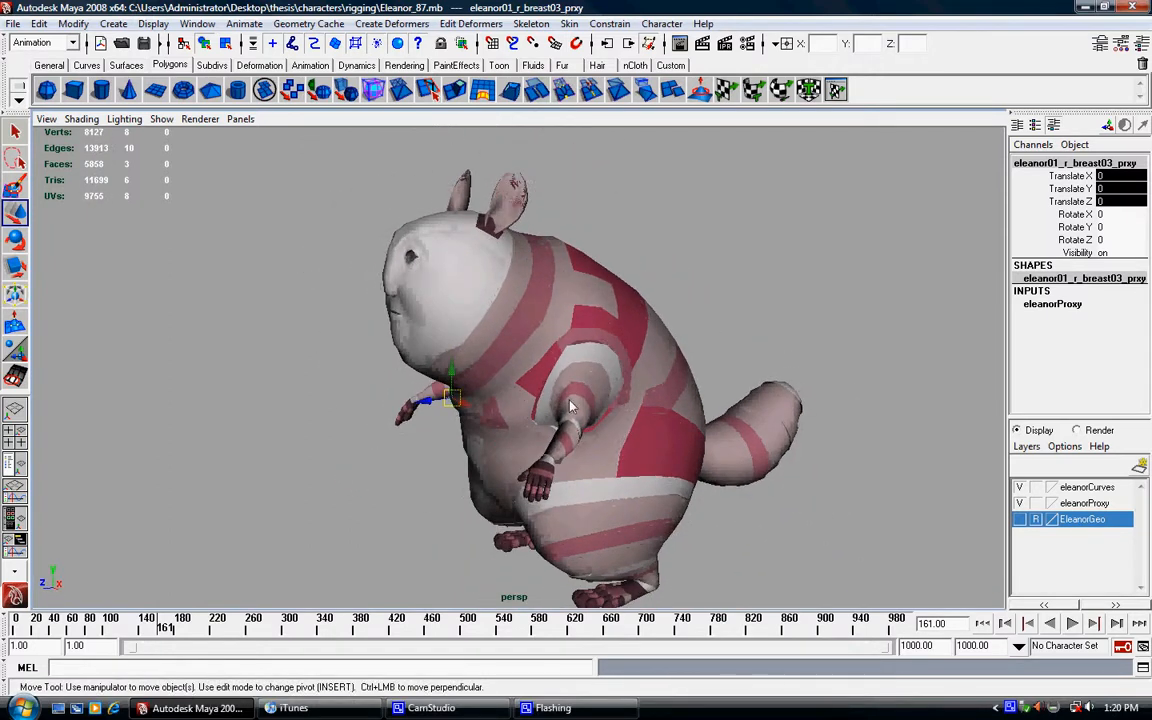